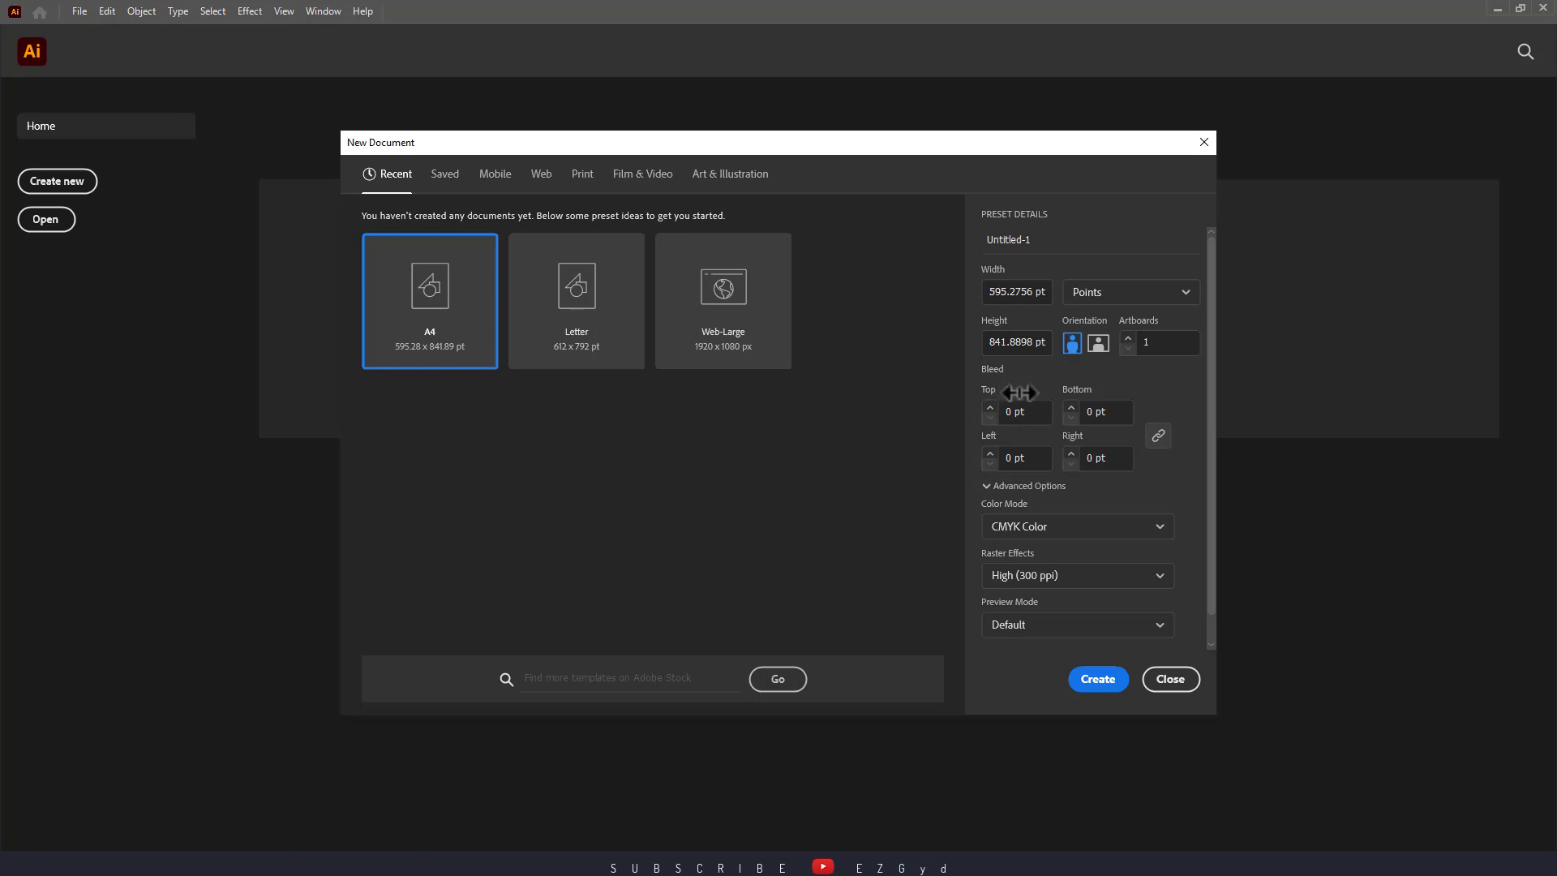
# Set the bleed to 2 pt on all sides, then unlink the sides and raise only the top and left bleed to 4 pt
pyautogui.click(990, 407)
pyautogui.click(1160, 438)
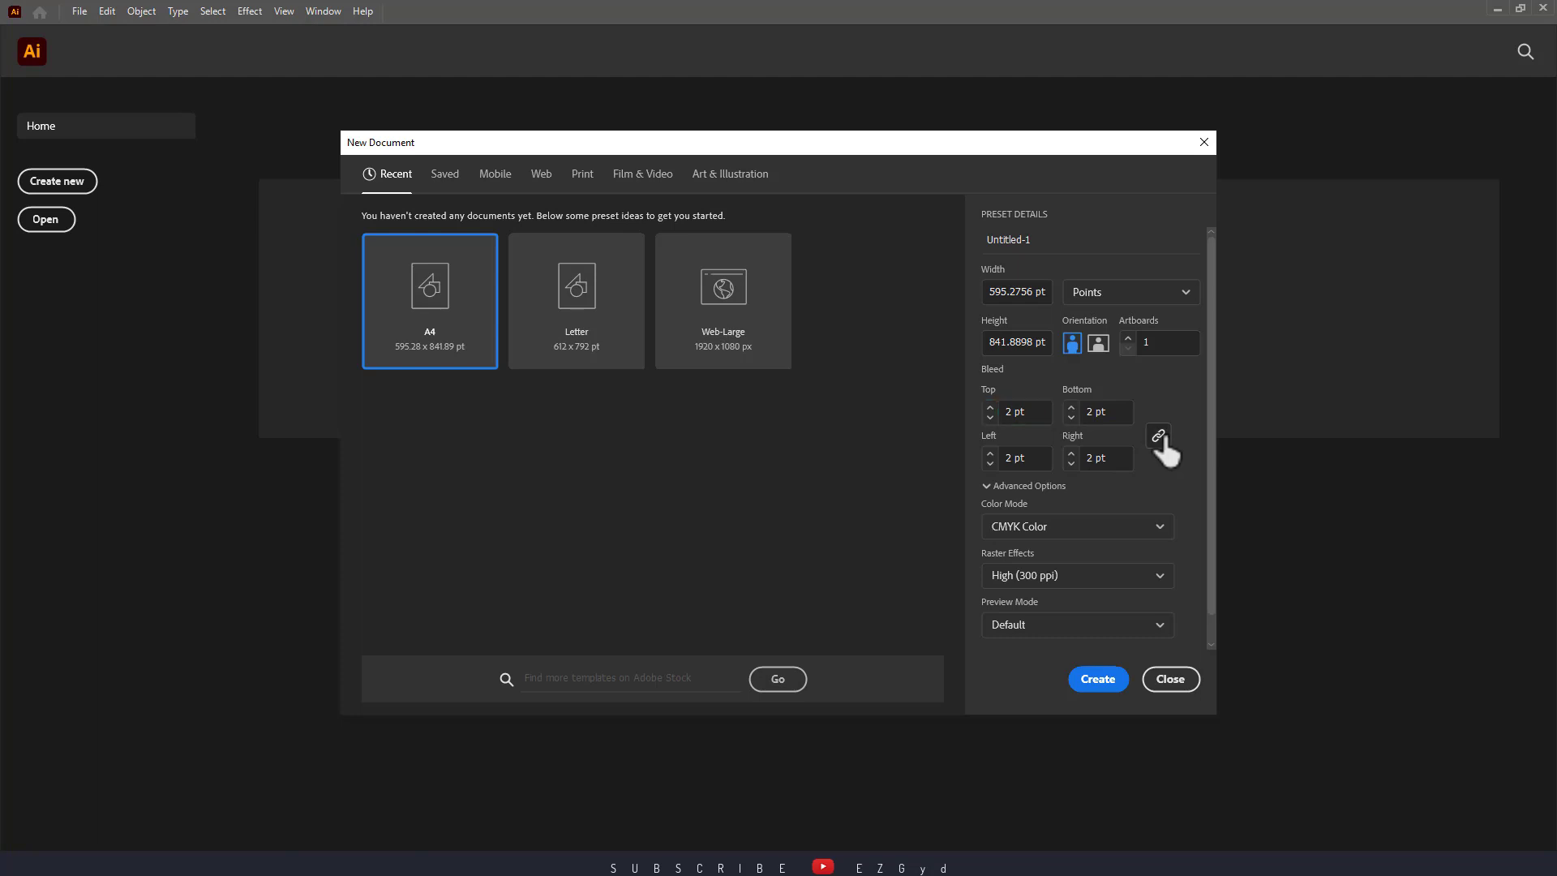
pyautogui.click(990, 408)
pyautogui.click(991, 408)
pyautogui.click(990, 409)
pyautogui.click(990, 461)
pyautogui.click(990, 454)
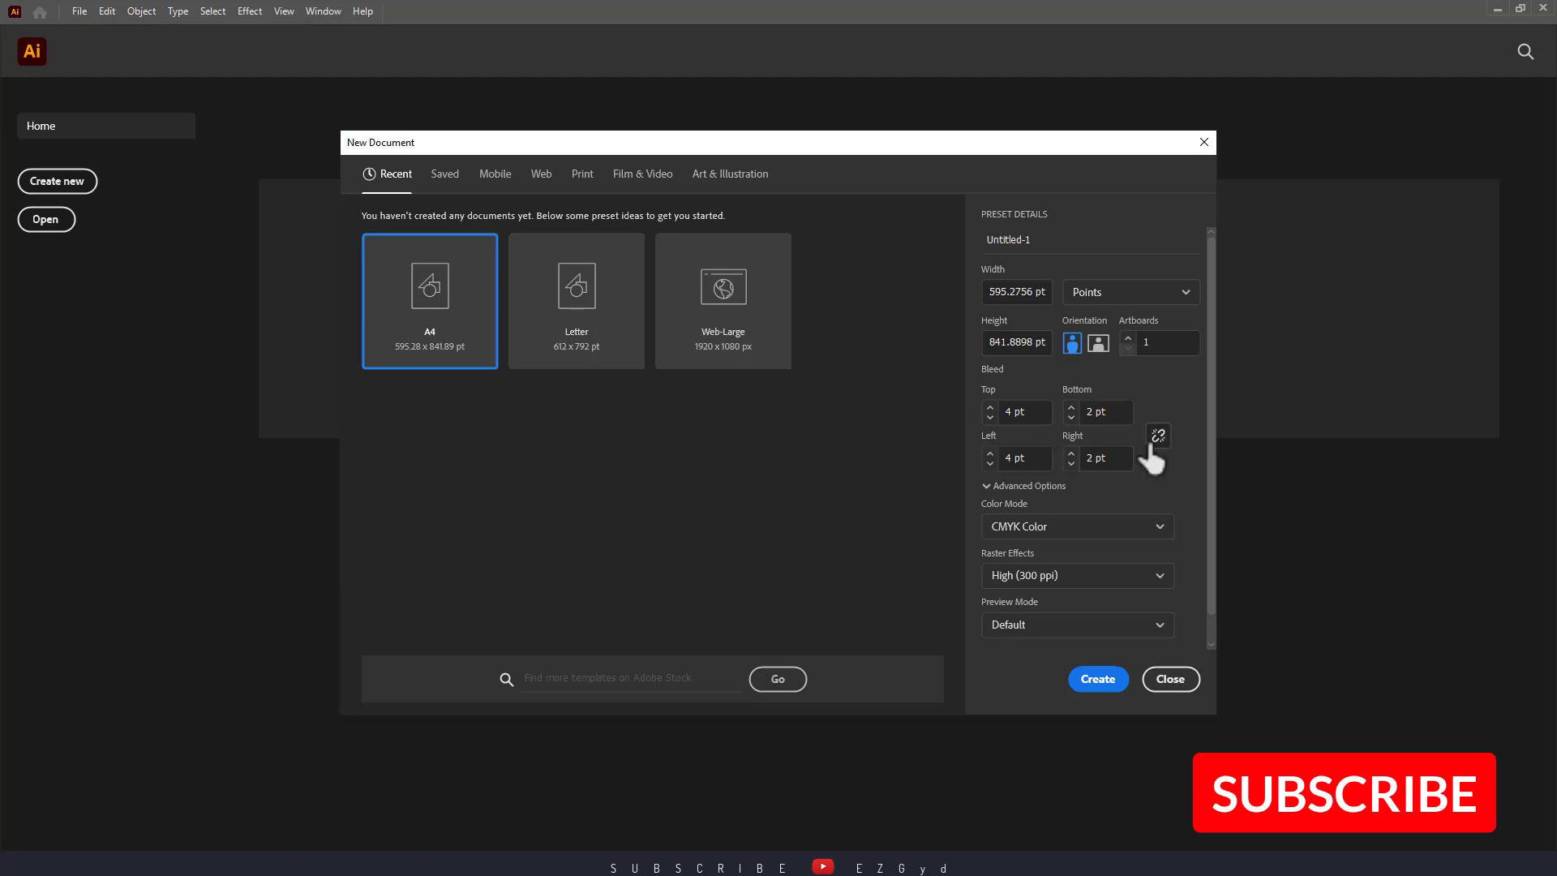
# Relink the bleed values and set all four sides to 3 pt
pyautogui.click(1158, 436)
pyautogui.click(991, 418)
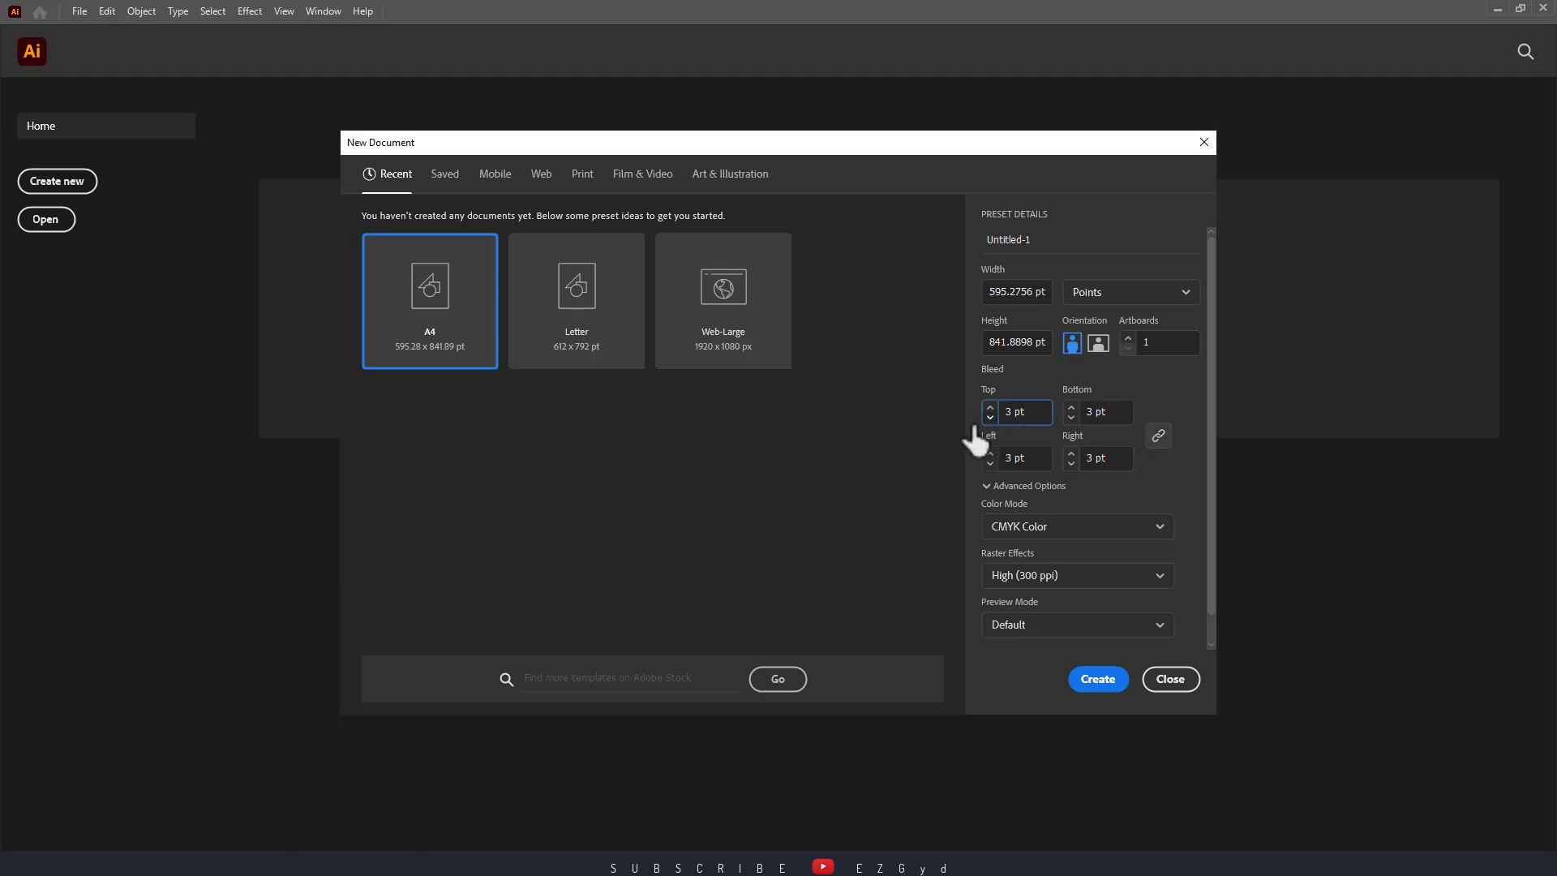
# Try yards and pixels as the measurement units for the new document
pyautogui.click(1158, 298)
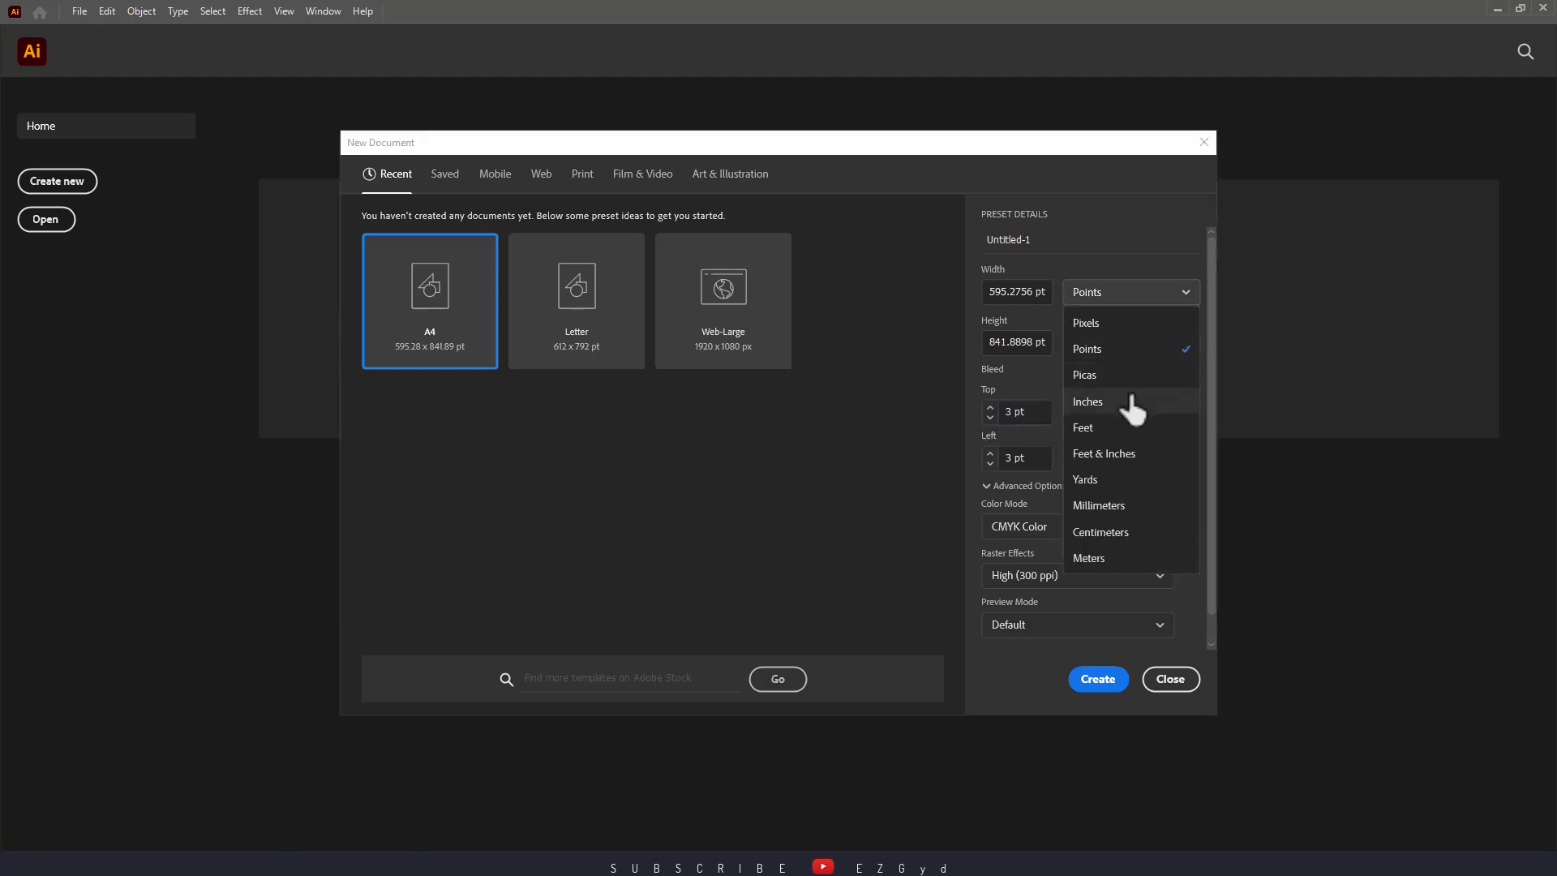
pyautogui.click(1138, 483)
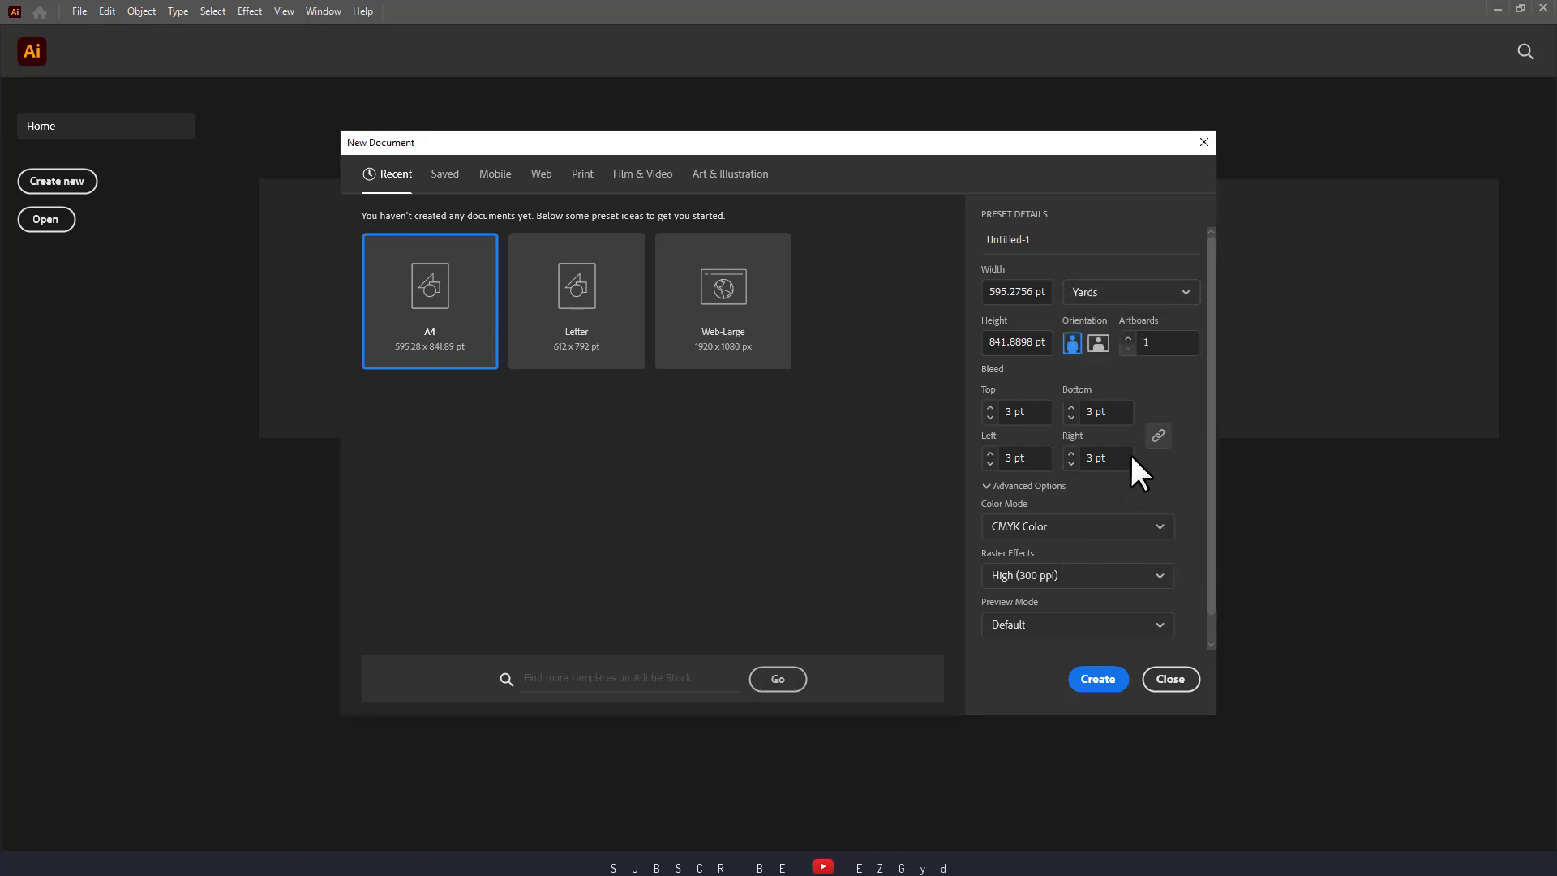
pyautogui.click(1156, 299)
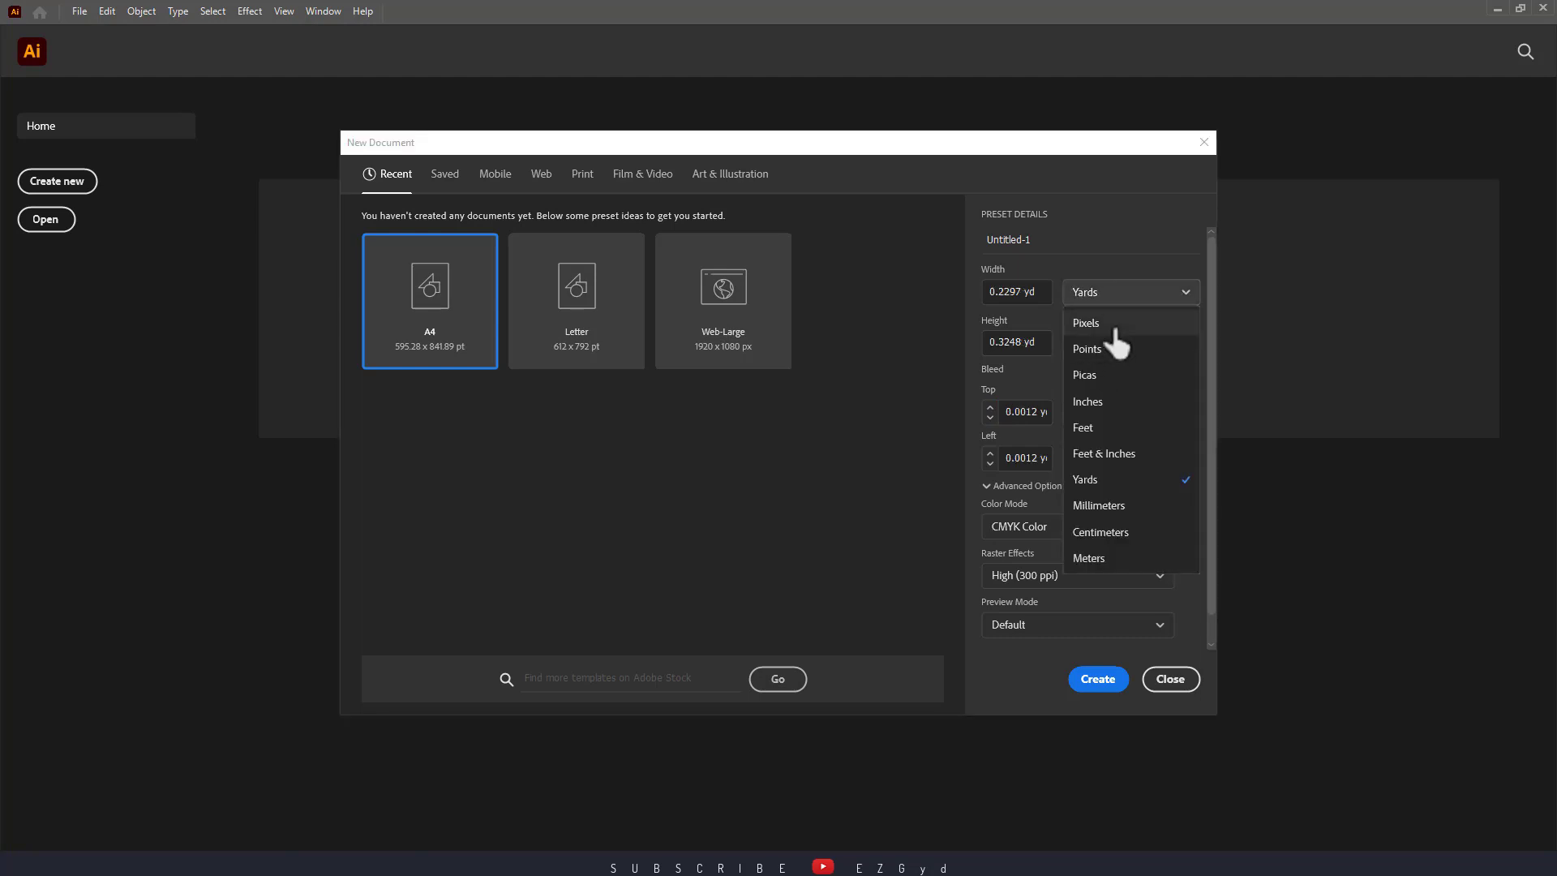
pyautogui.click(1093, 323)
# Set the units to inches and the bleed to 0.125 in on all sides, and create the A4 document
pyautogui.click(1133, 302)
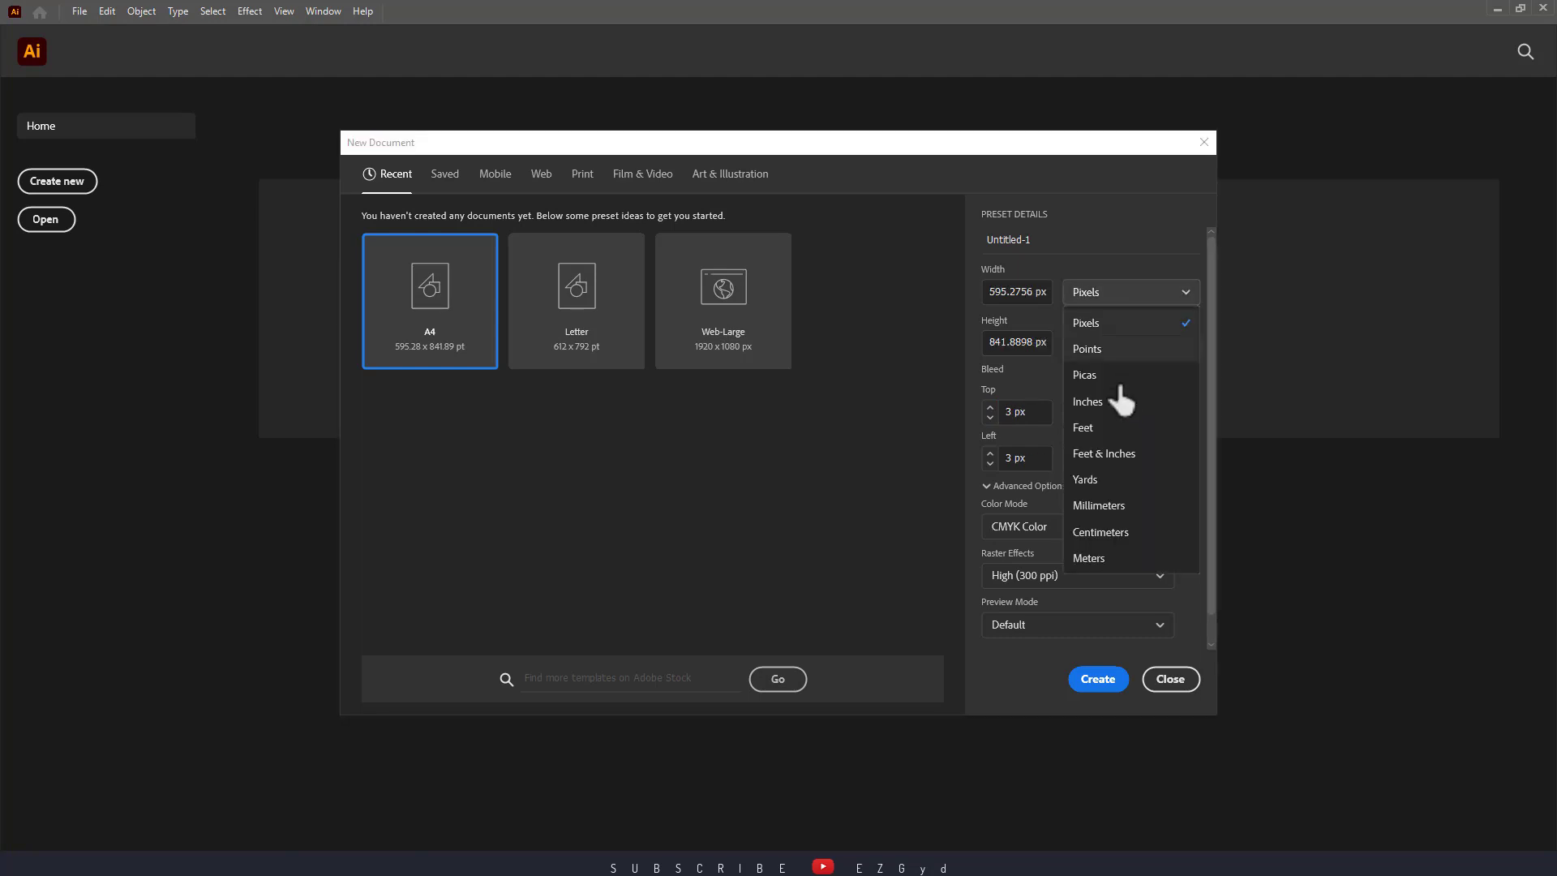
pyautogui.click(1070, 412)
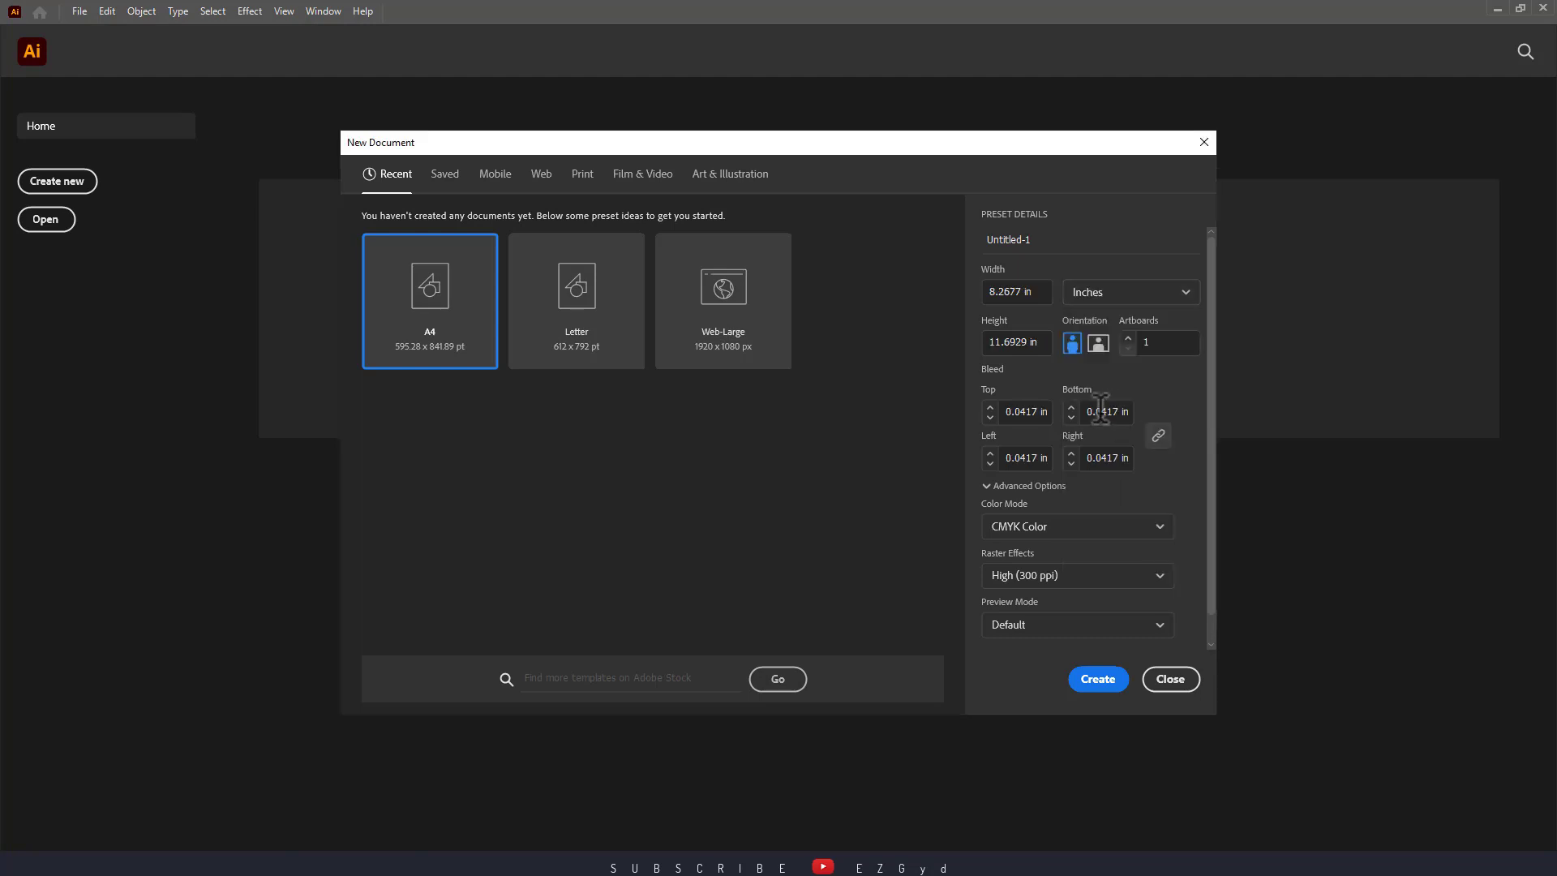
pyautogui.click(991, 419)
pyautogui.click(990, 408)
pyautogui.click(1103, 681)
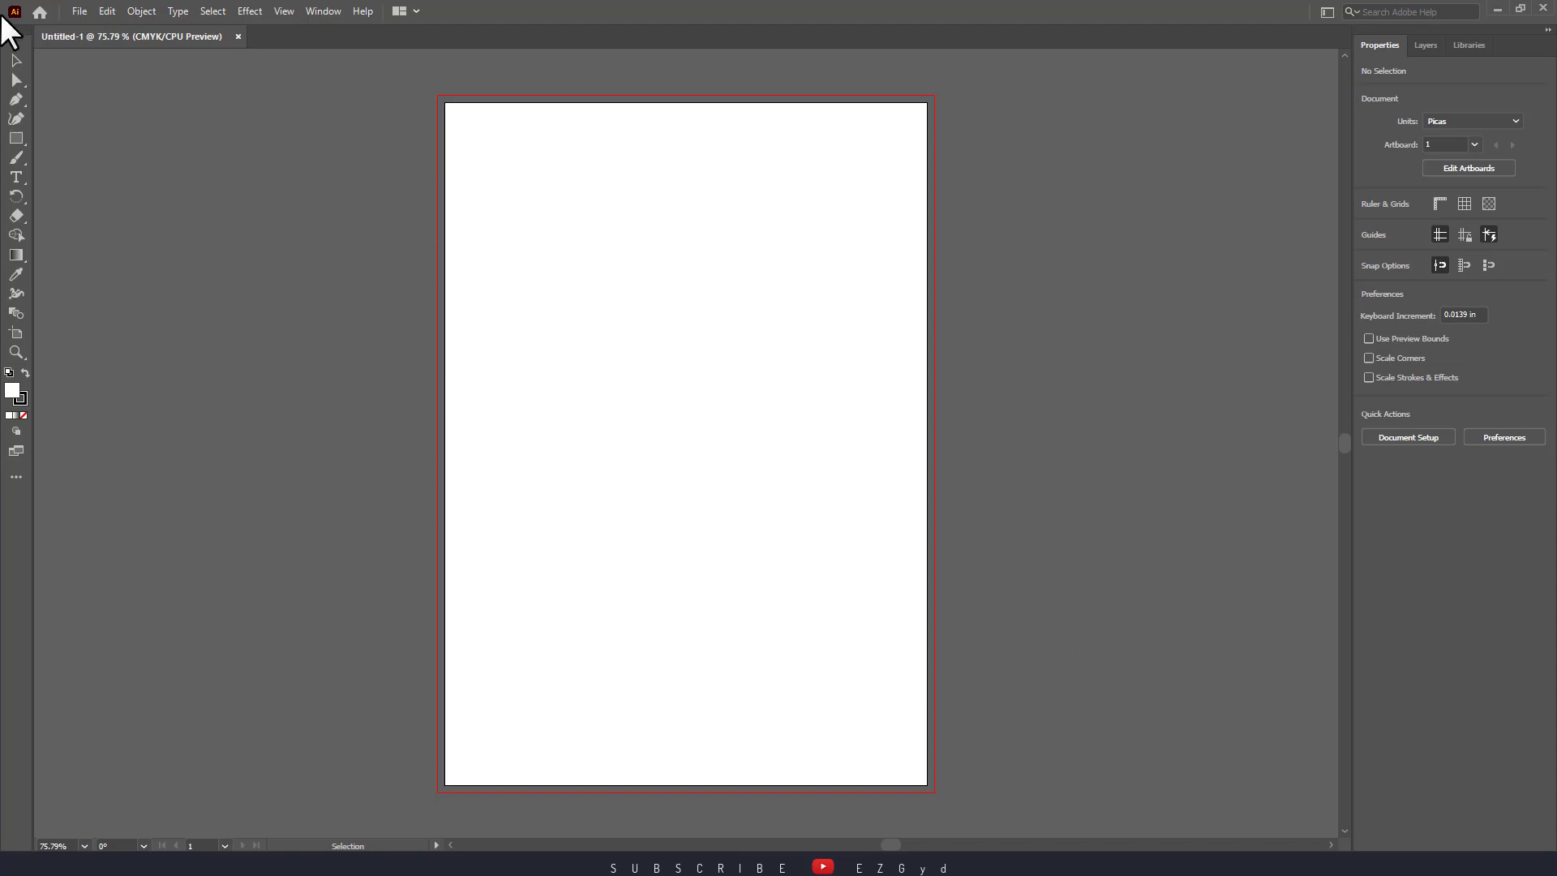
# Open Document Setup, try a 0.25 in bleed, and set all four sides to 0.125 in
pyautogui.click(84, 8)
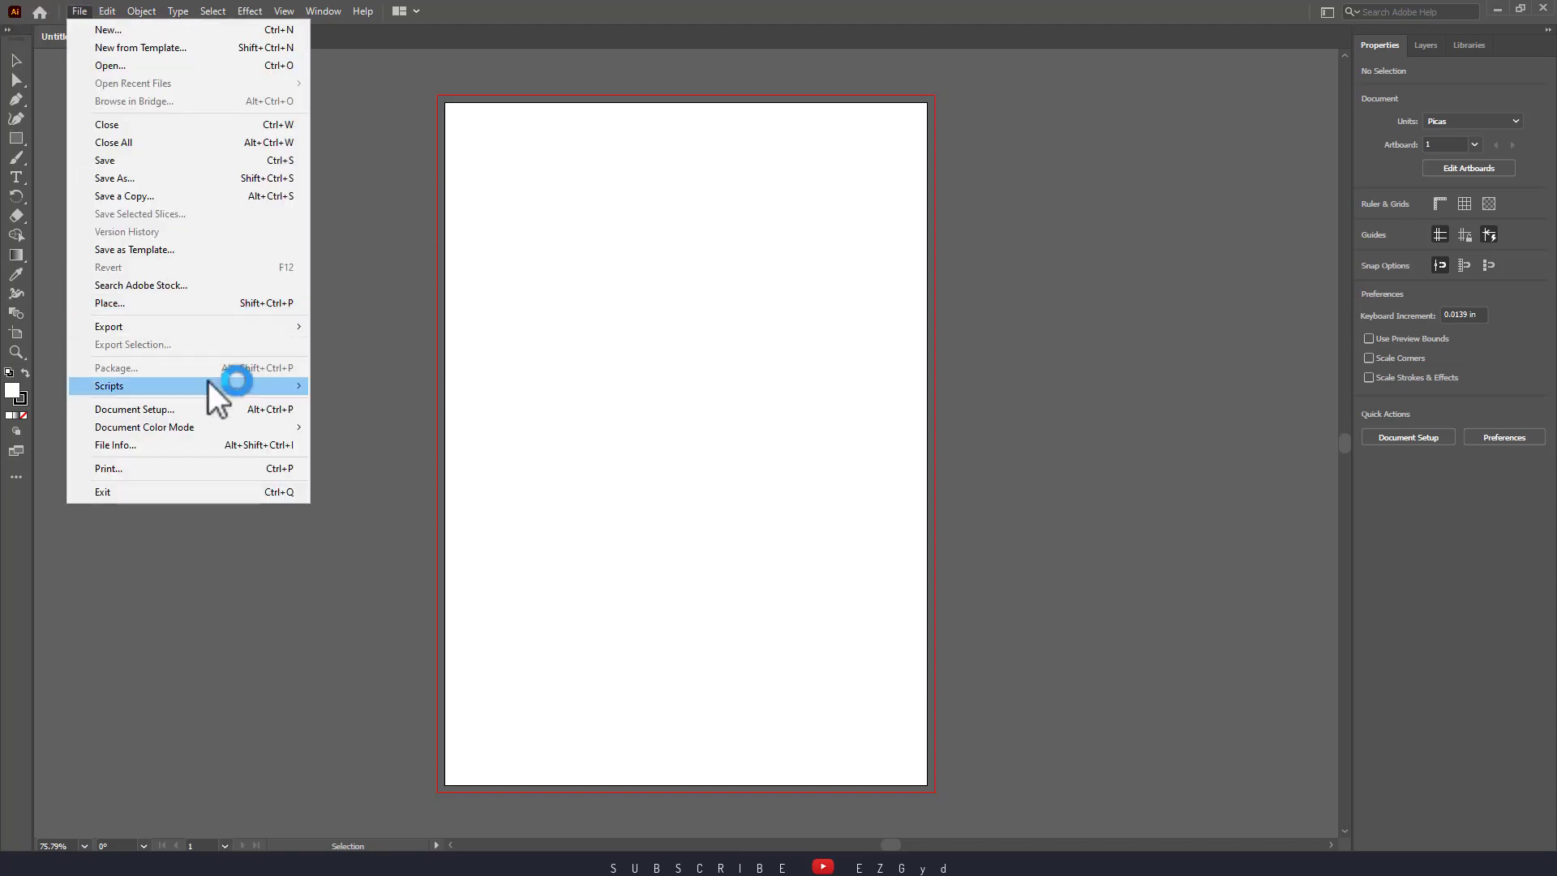
pyautogui.click(205, 409)
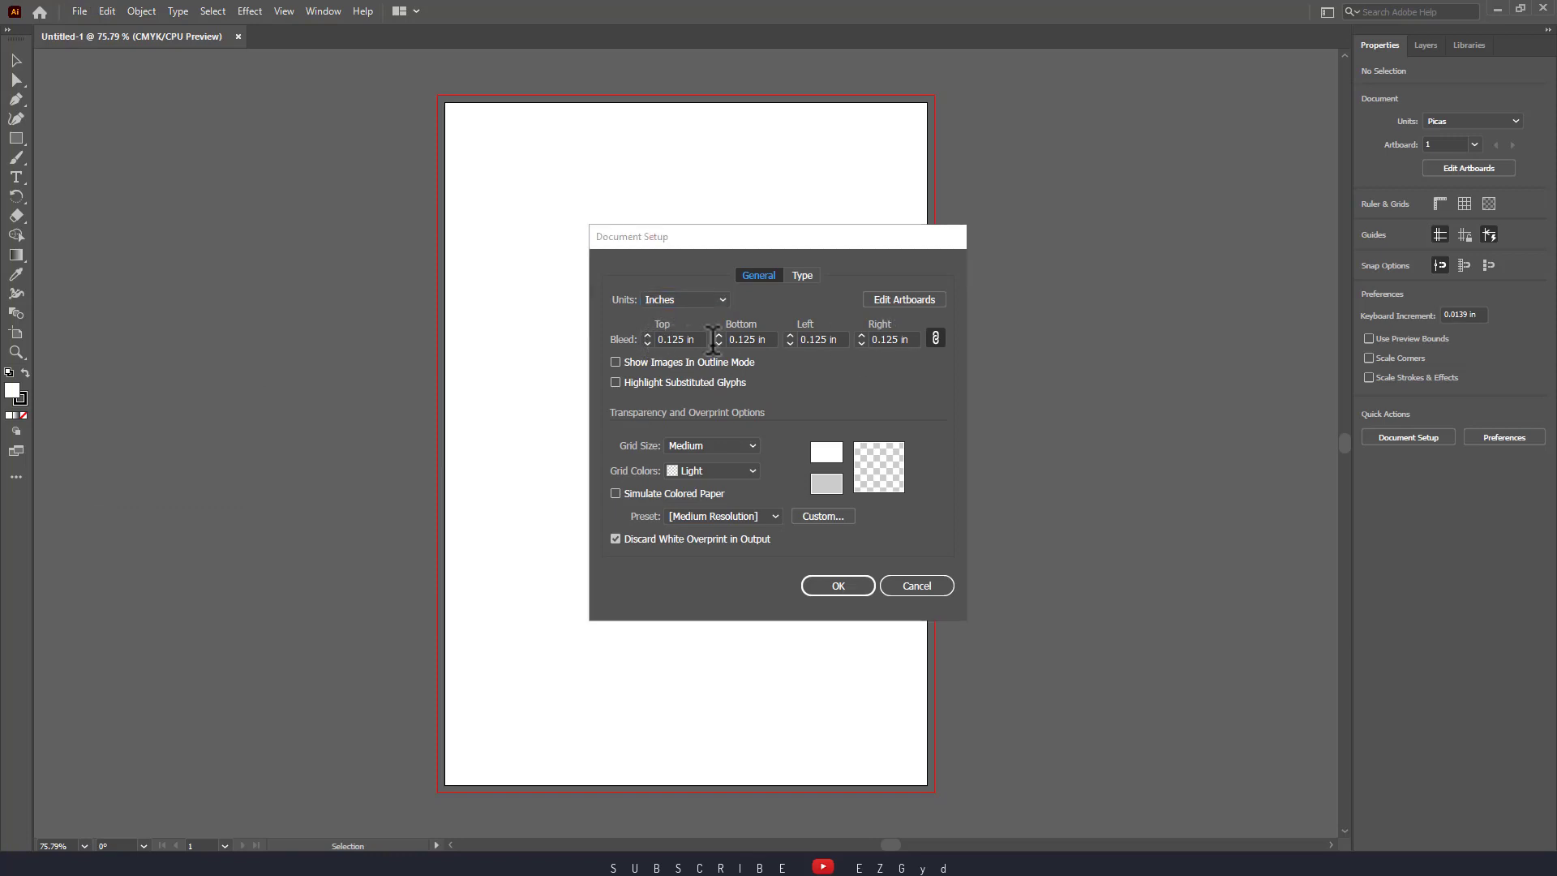
pyautogui.click(646, 336)
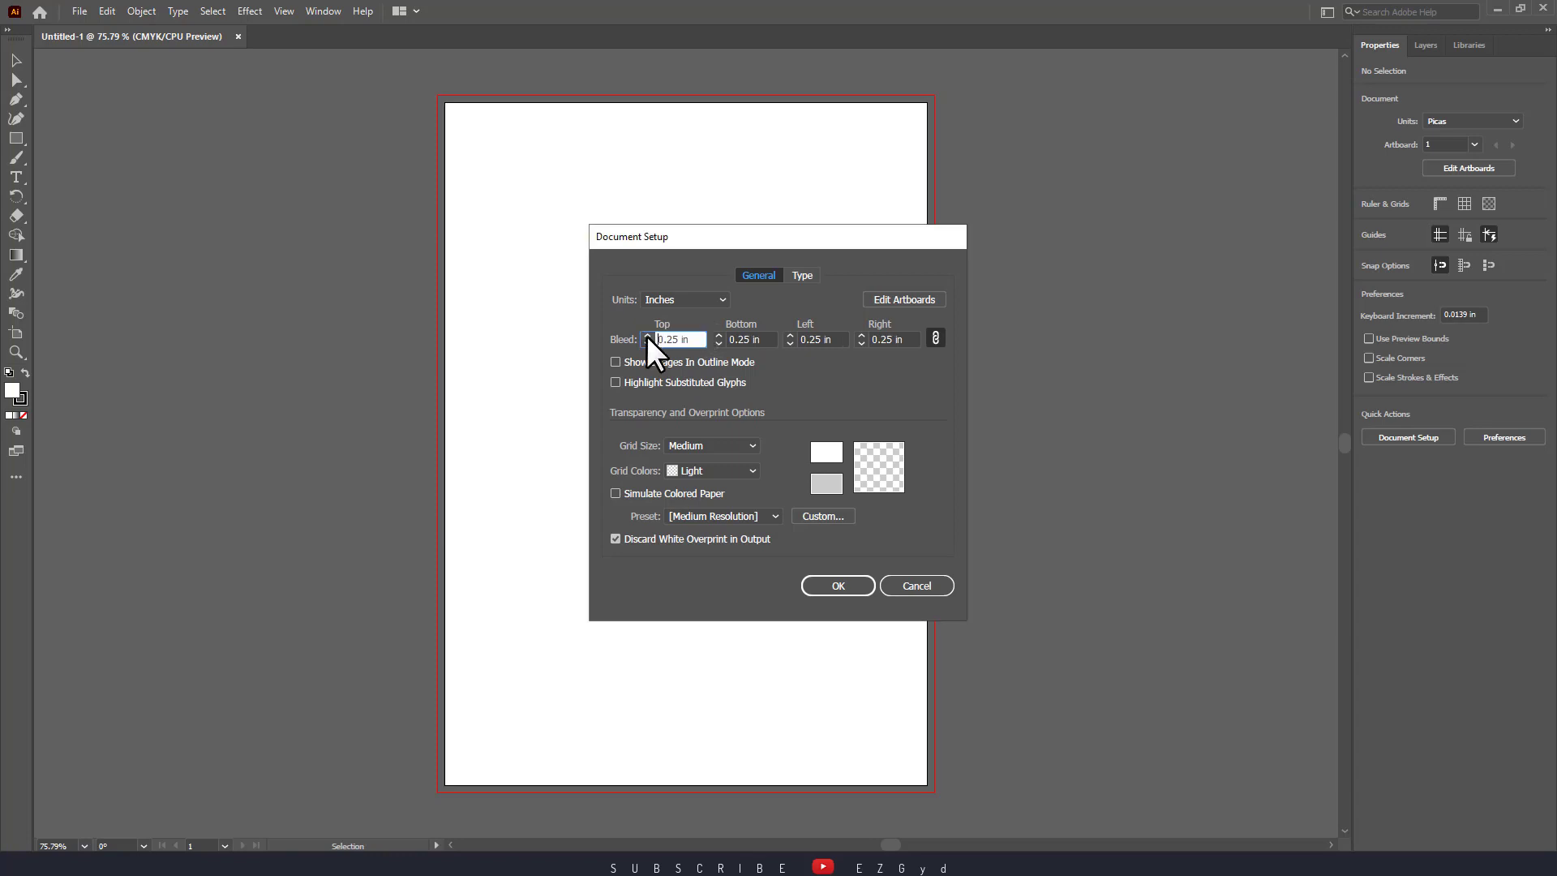
pyautogui.click(647, 343)
# Try feet and picas as the units in Document Setup
pyautogui.click(699, 301)
pyautogui.click(694, 391)
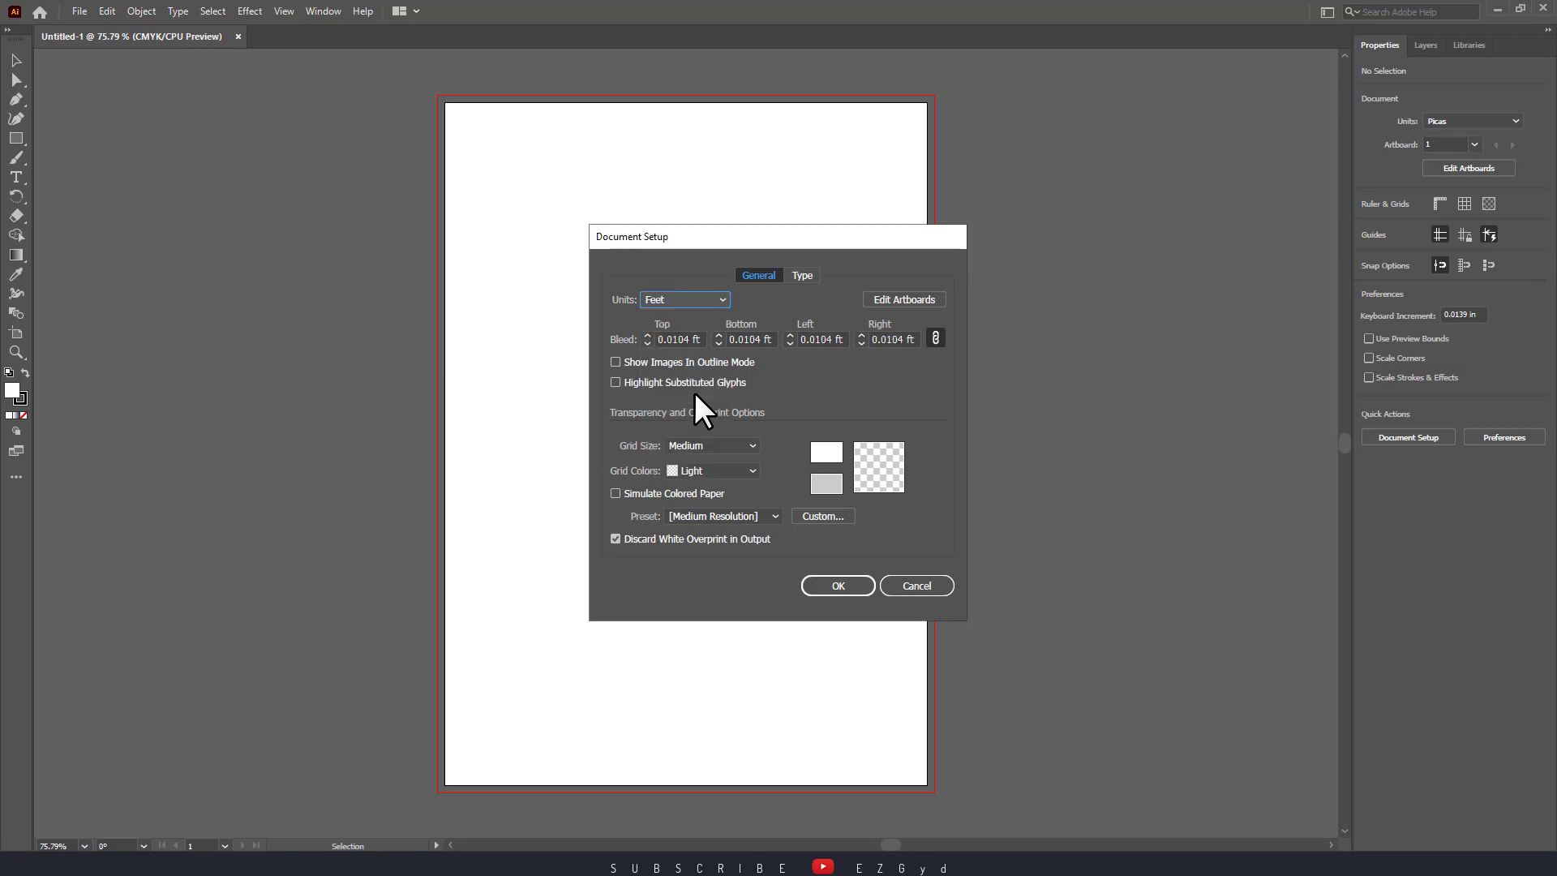
pyautogui.click(709, 301)
pyautogui.click(695, 309)
pyautogui.click(718, 297)
pyautogui.click(689, 351)
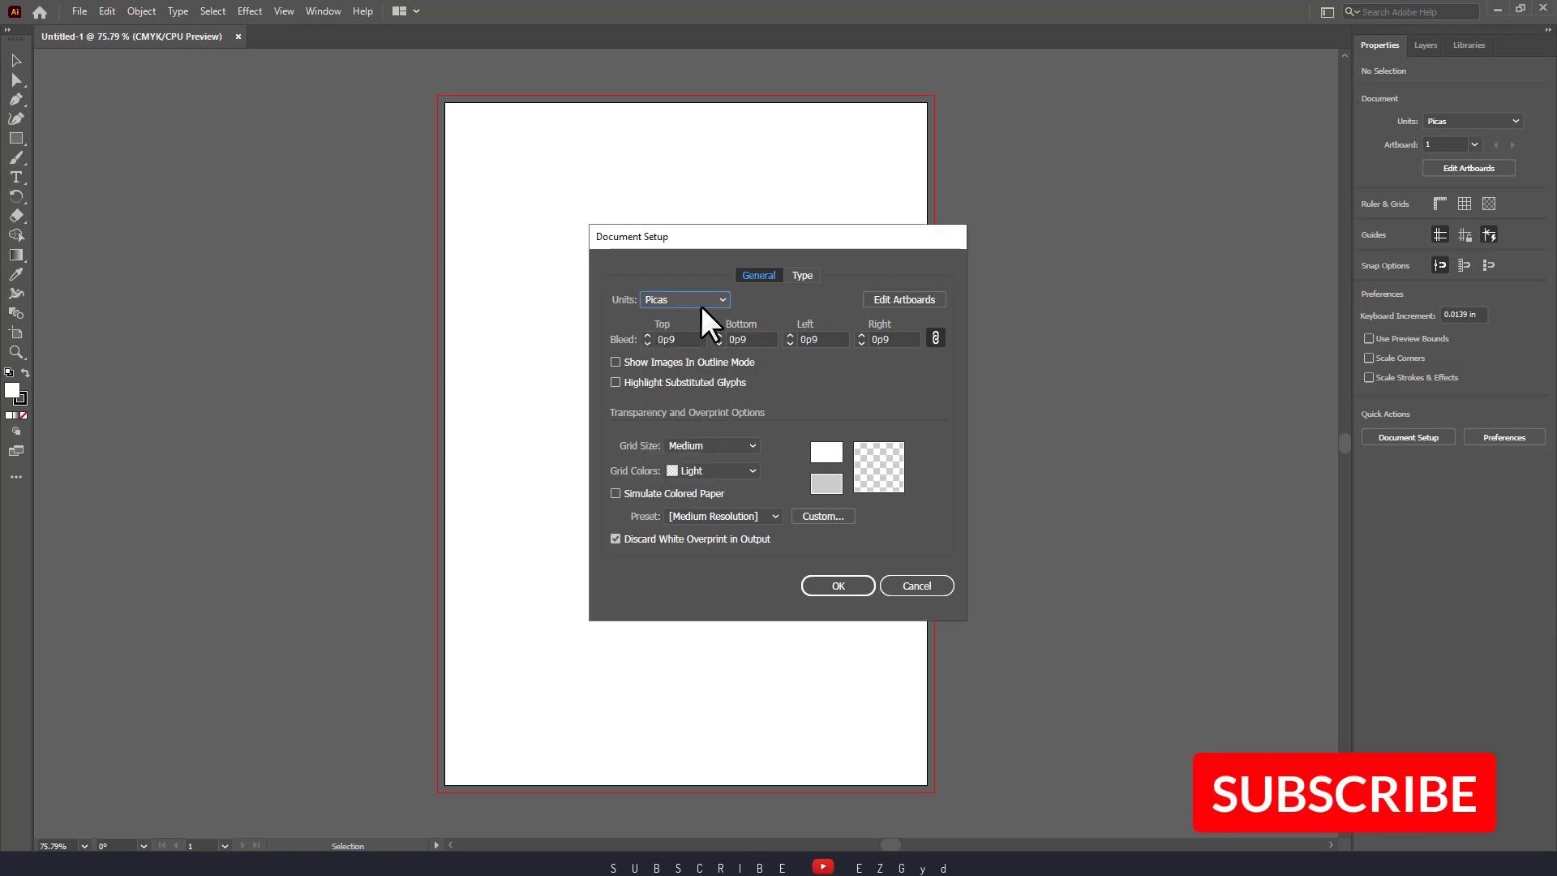
# Set the units to inches and accept the Document Setup settings
pyautogui.click(701, 305)
pyautogui.click(693, 370)
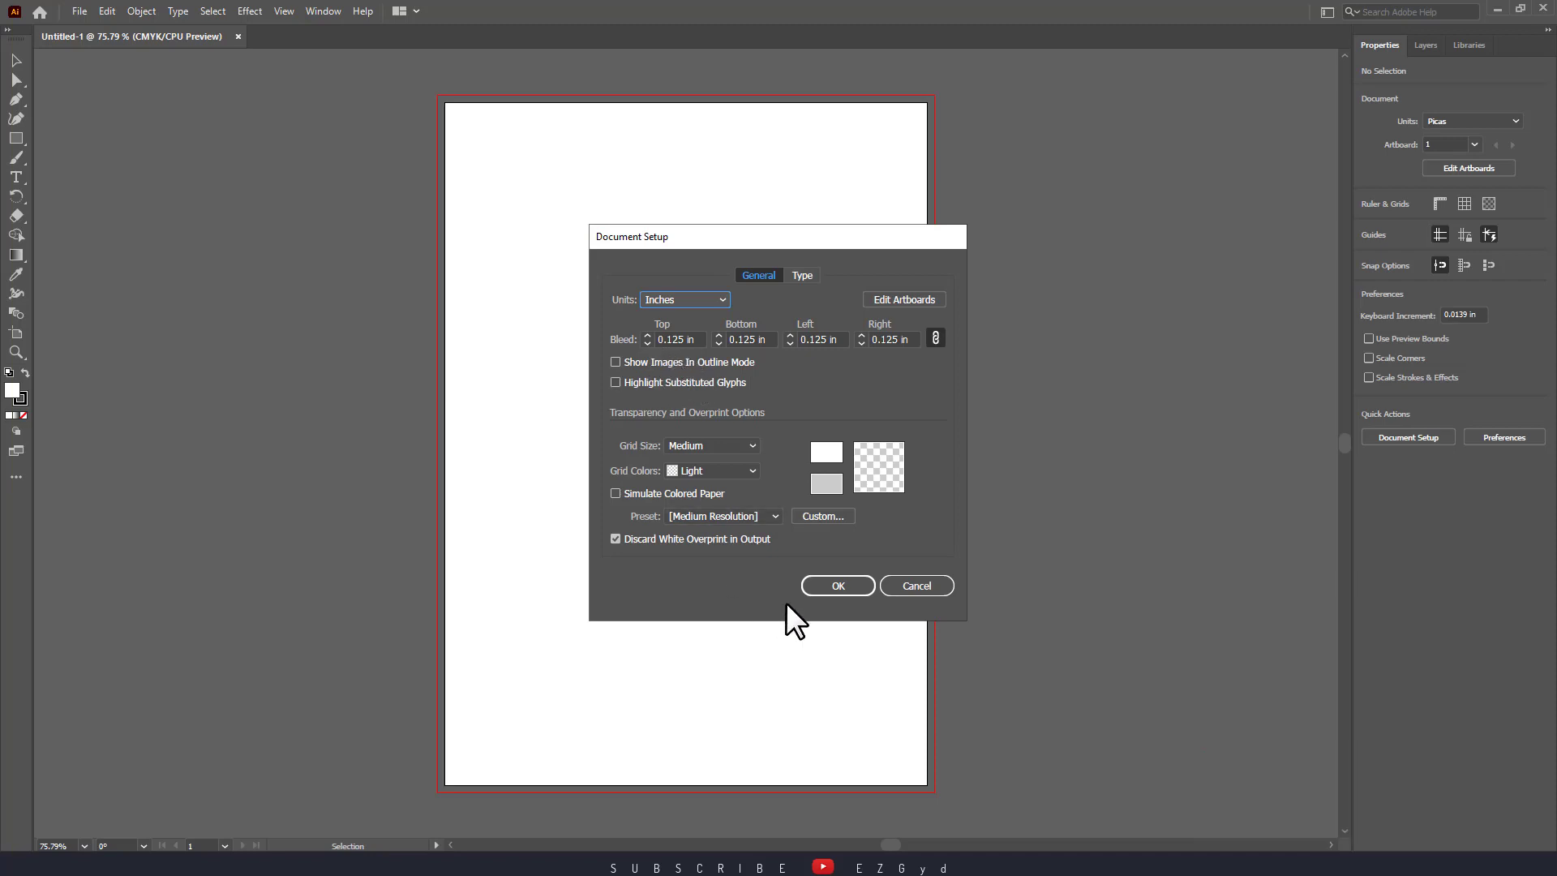
pyautogui.click(826, 583)
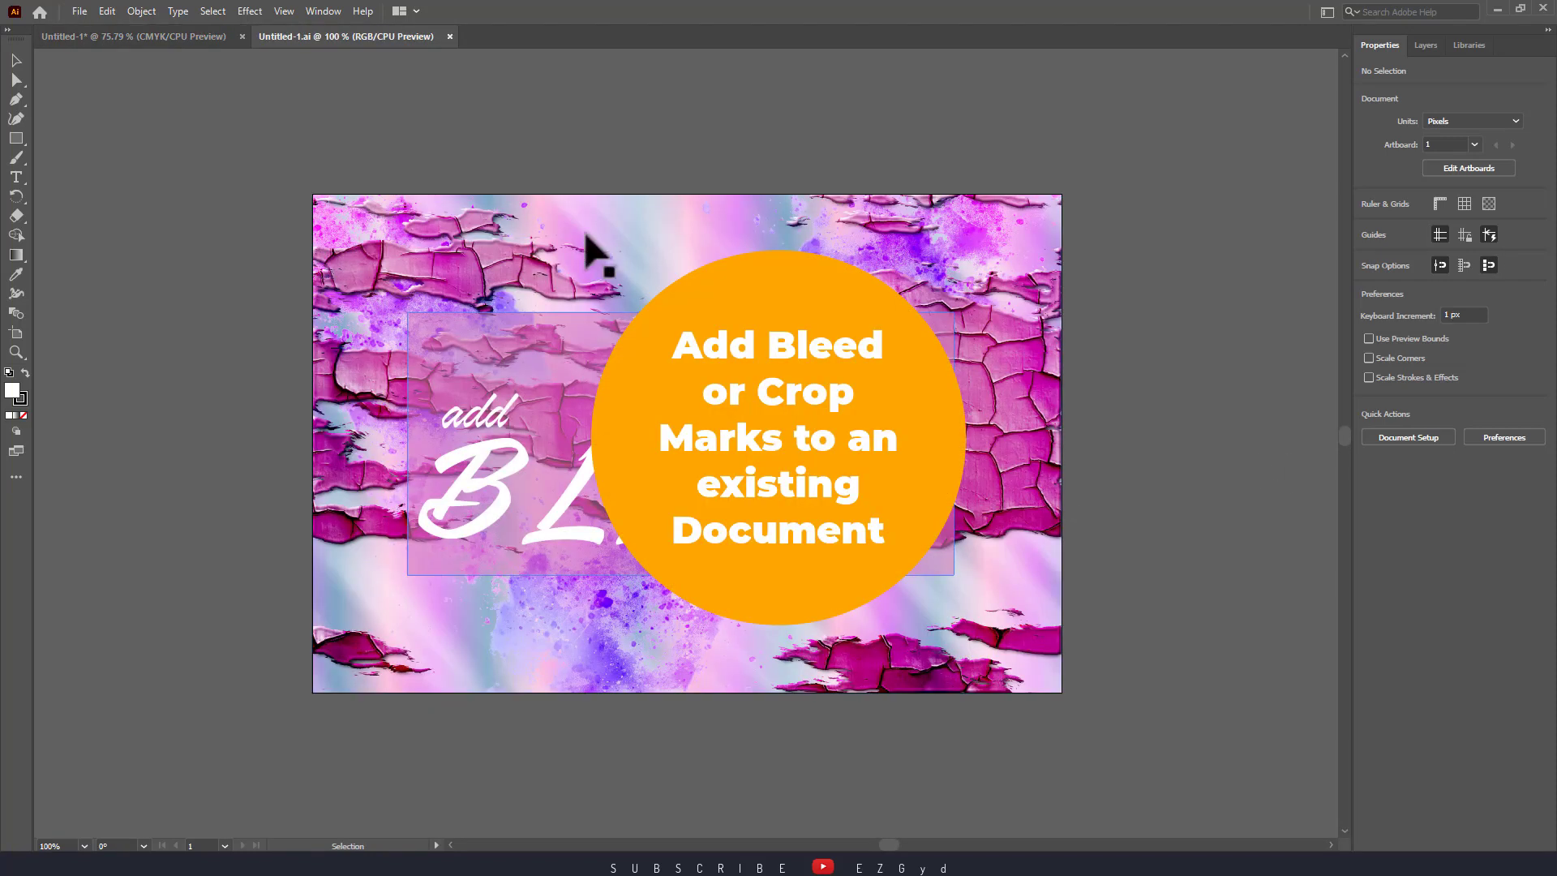
# In the existing artwork's Document Setup, set the units to points and add an equal bleed on all four sides
pyautogui.click(73, 10)
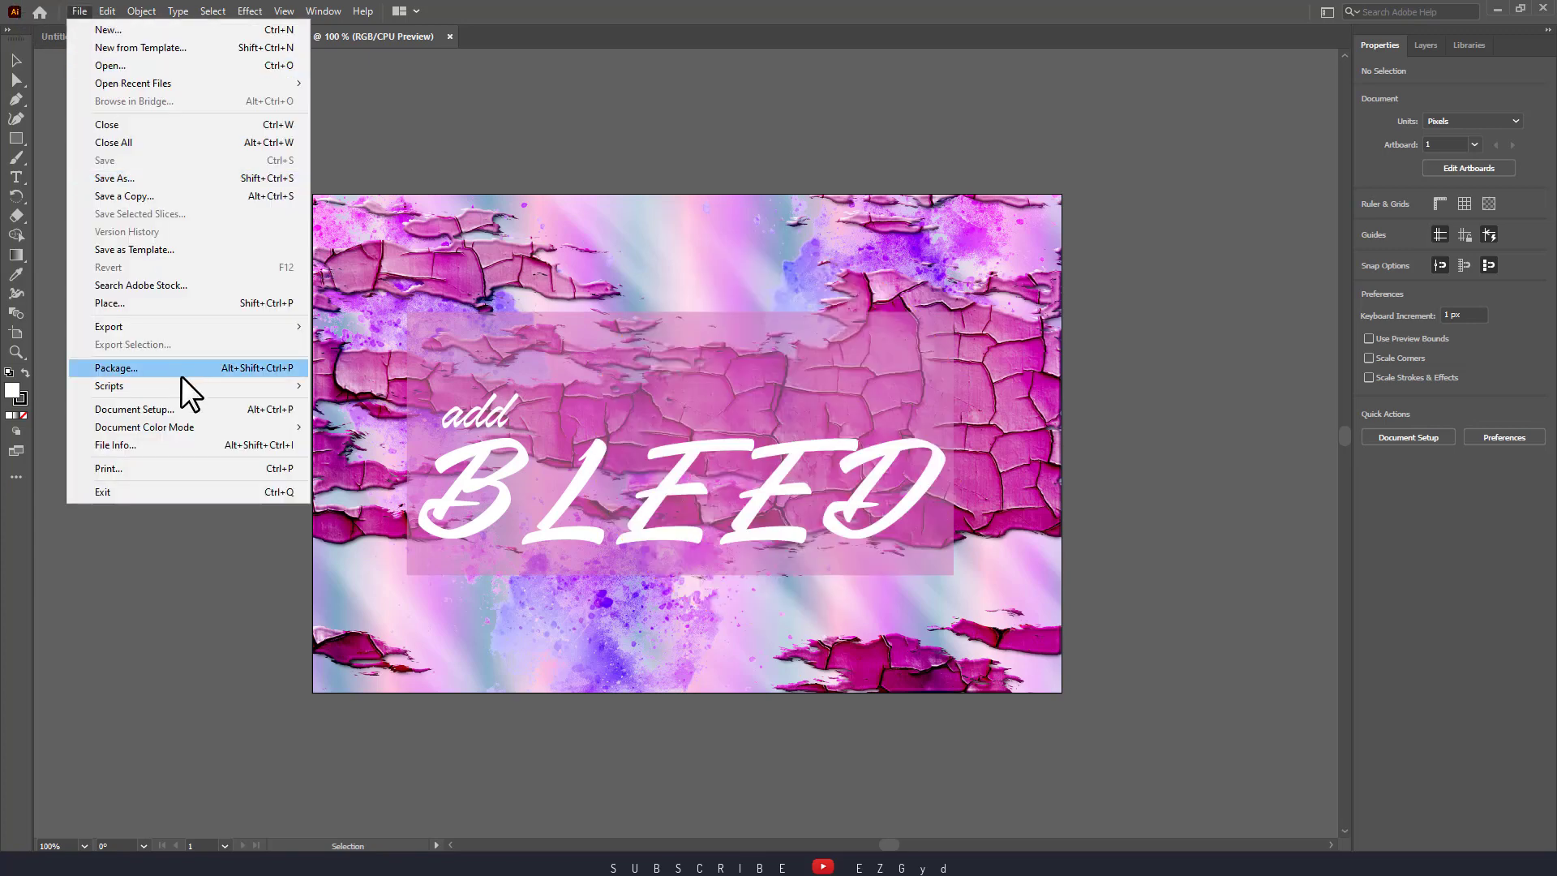
pyautogui.click(199, 407)
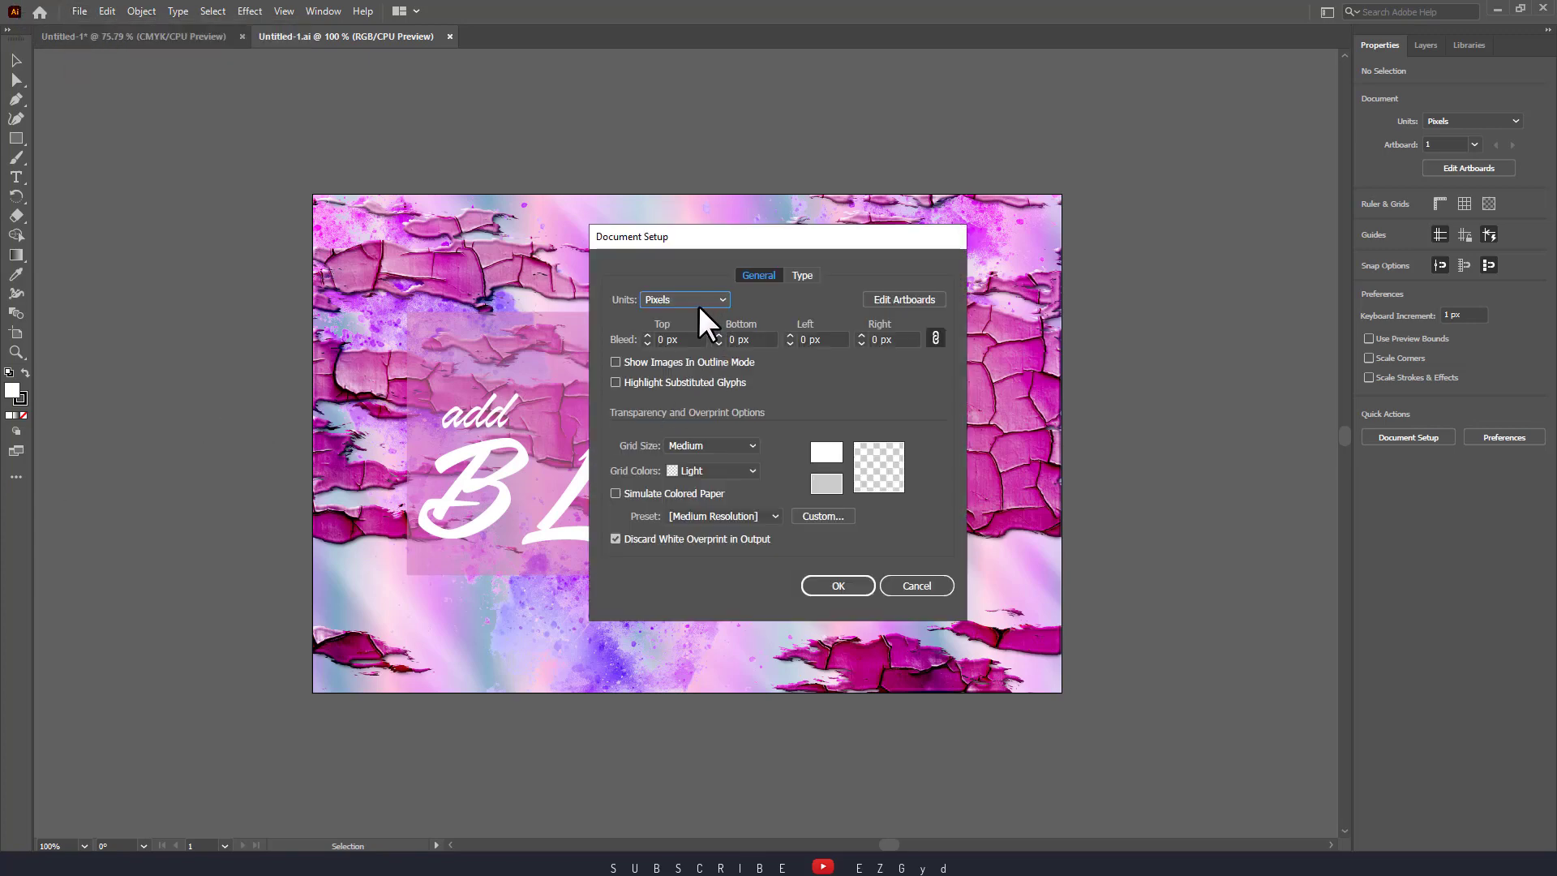
pyautogui.moveTo(728, 245); pyautogui.dragTo(885, 240)
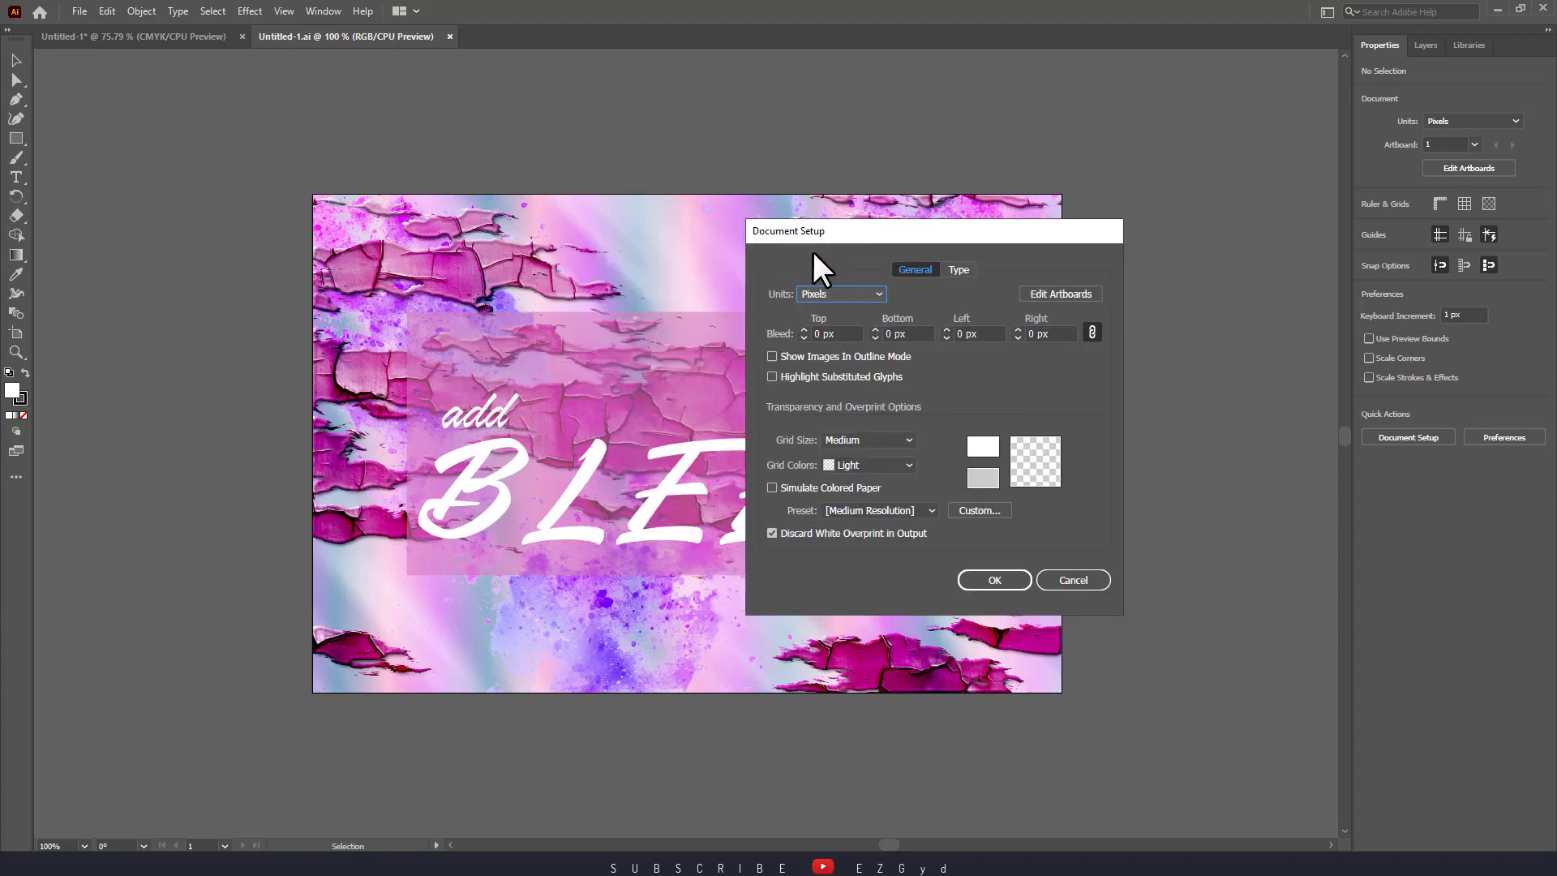
pyautogui.click(836, 294)
pyautogui.click(846, 356)
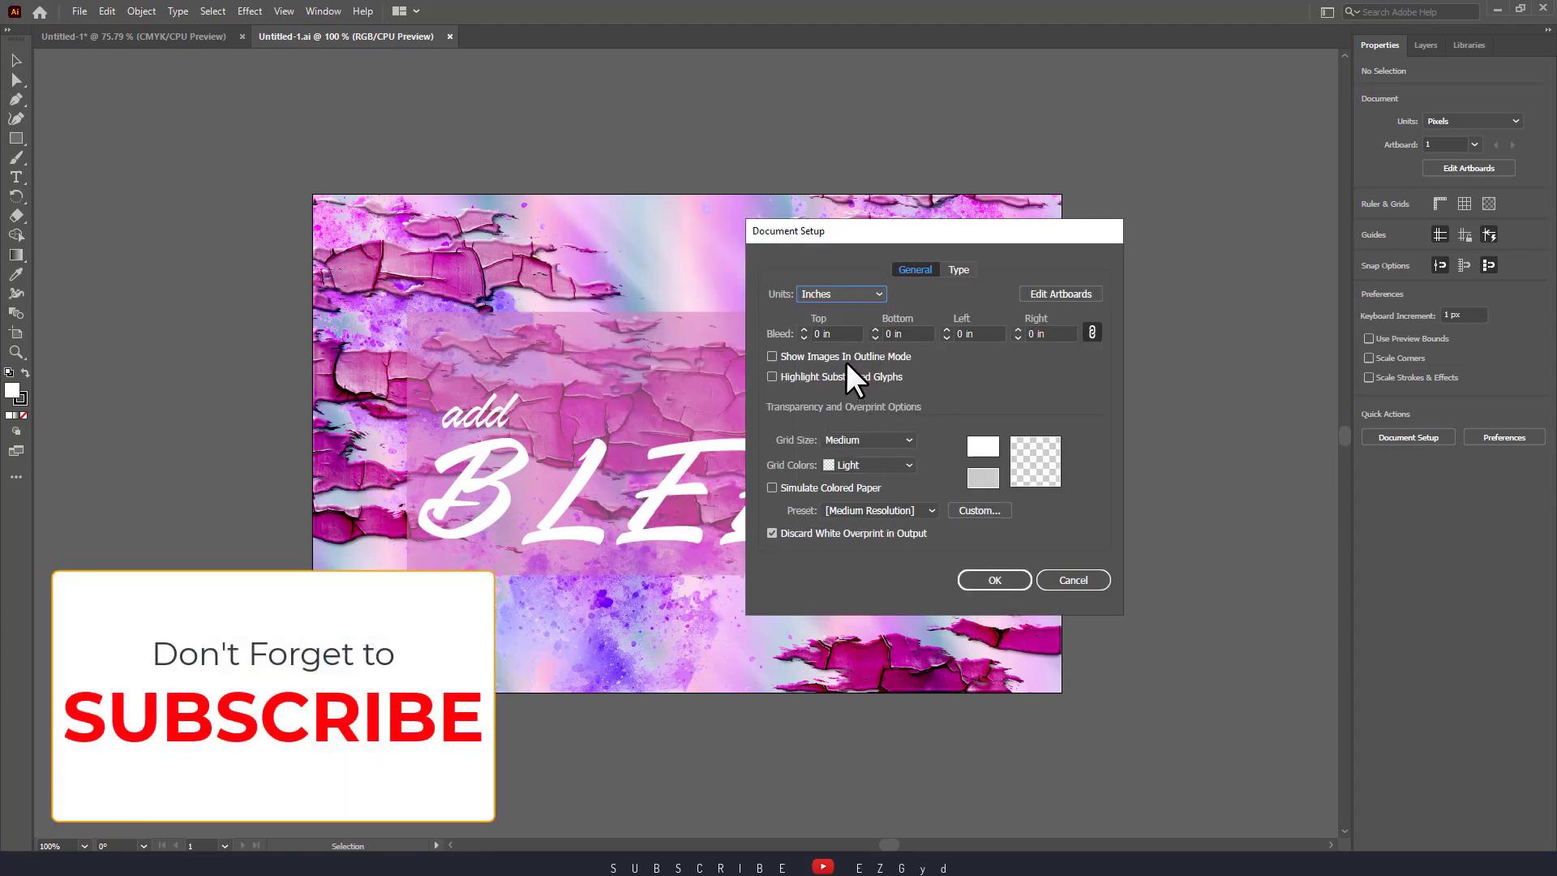
pyautogui.click(838, 294)
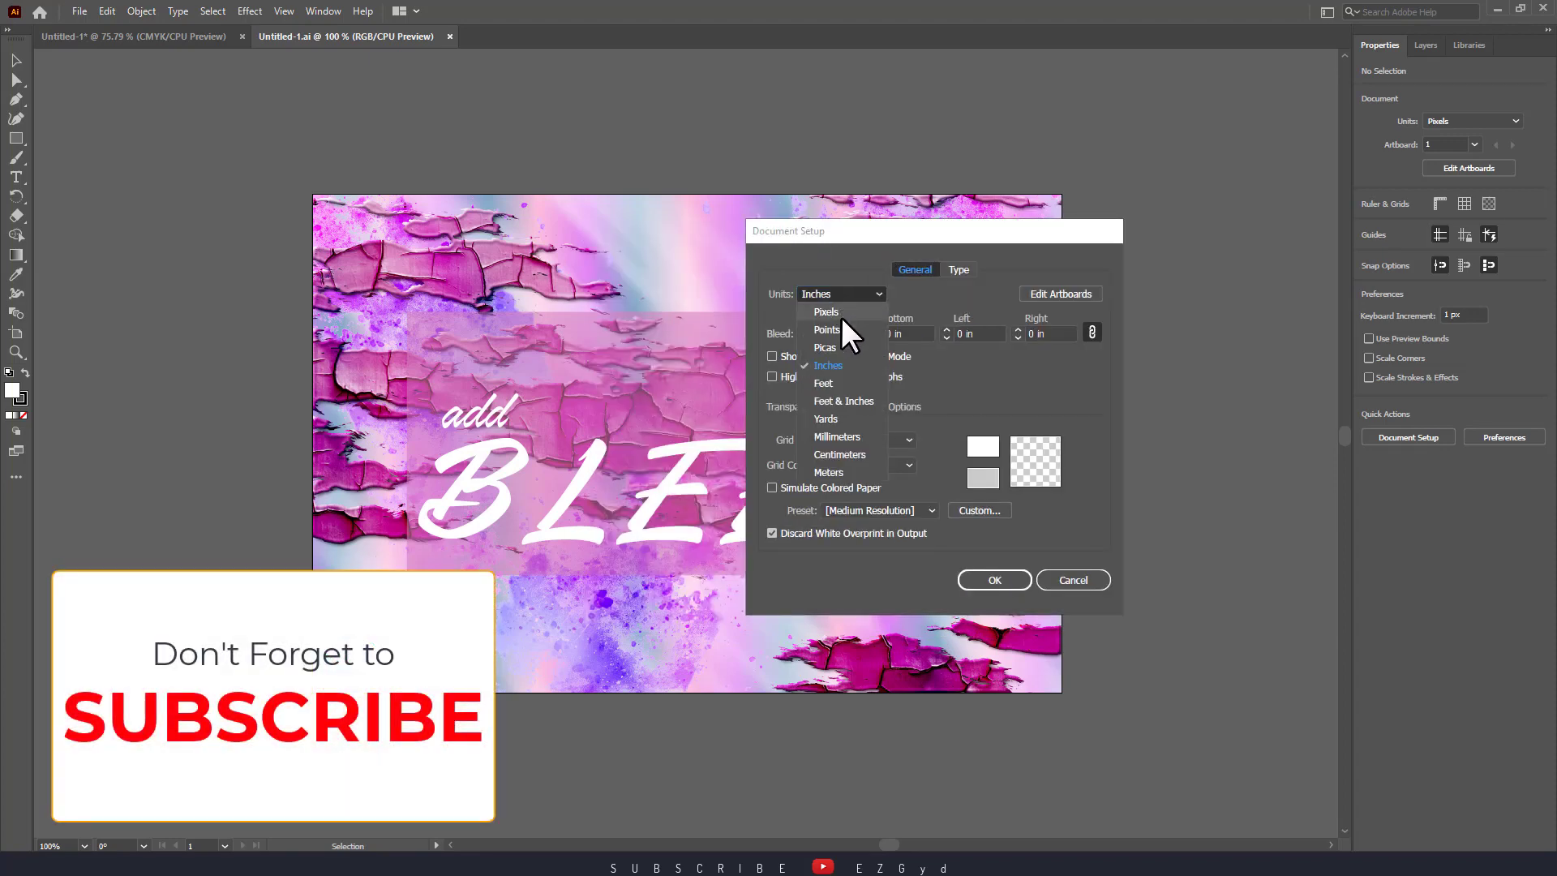
pyautogui.click(840, 328)
pyautogui.click(804, 330)
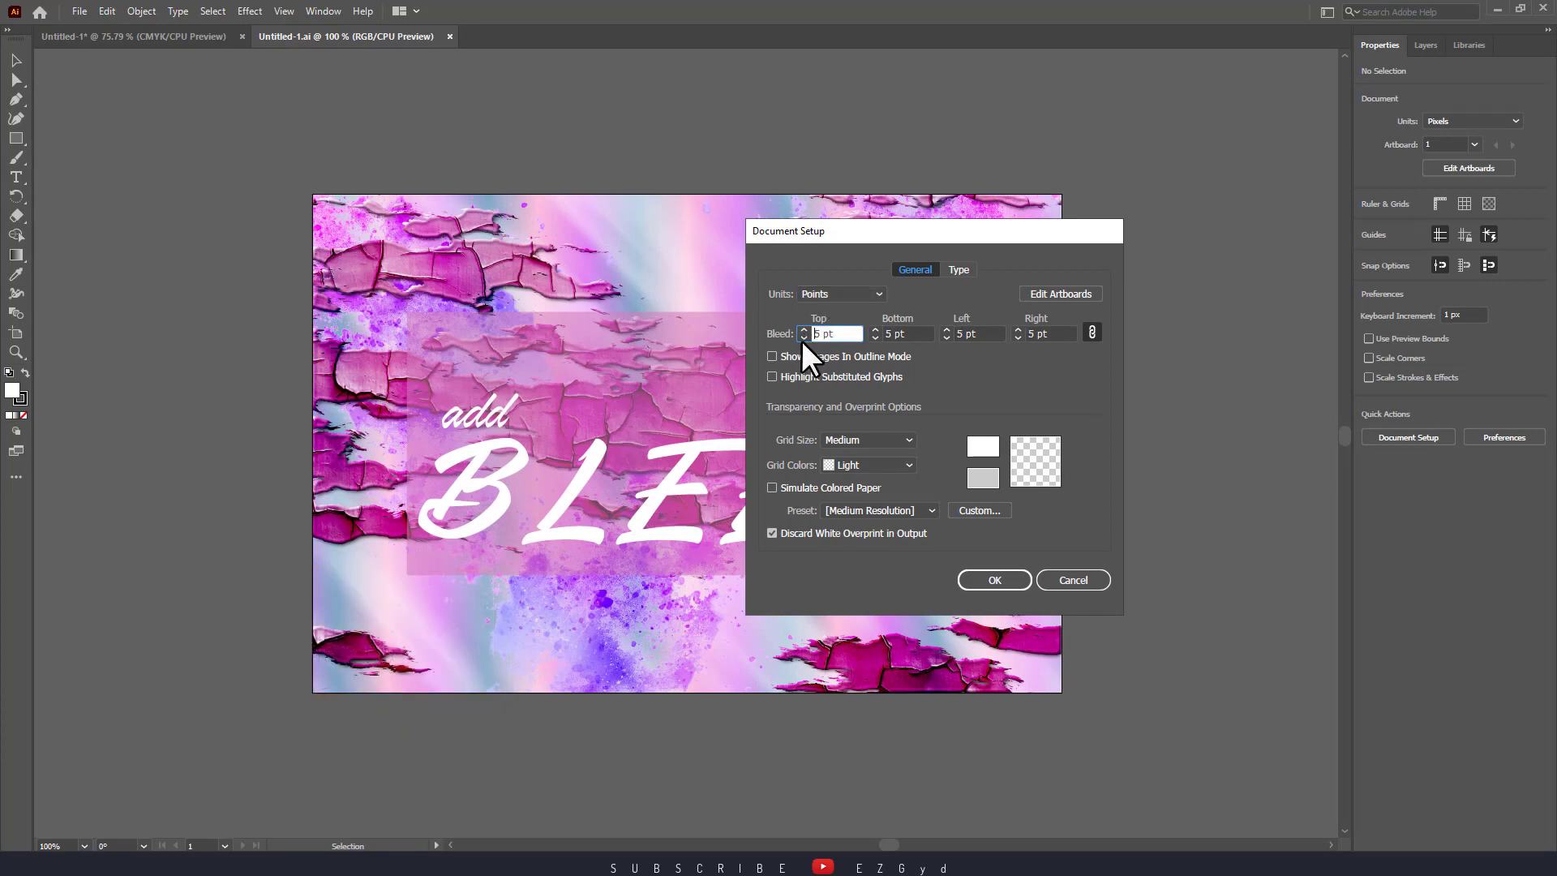
pyautogui.click(991, 580)
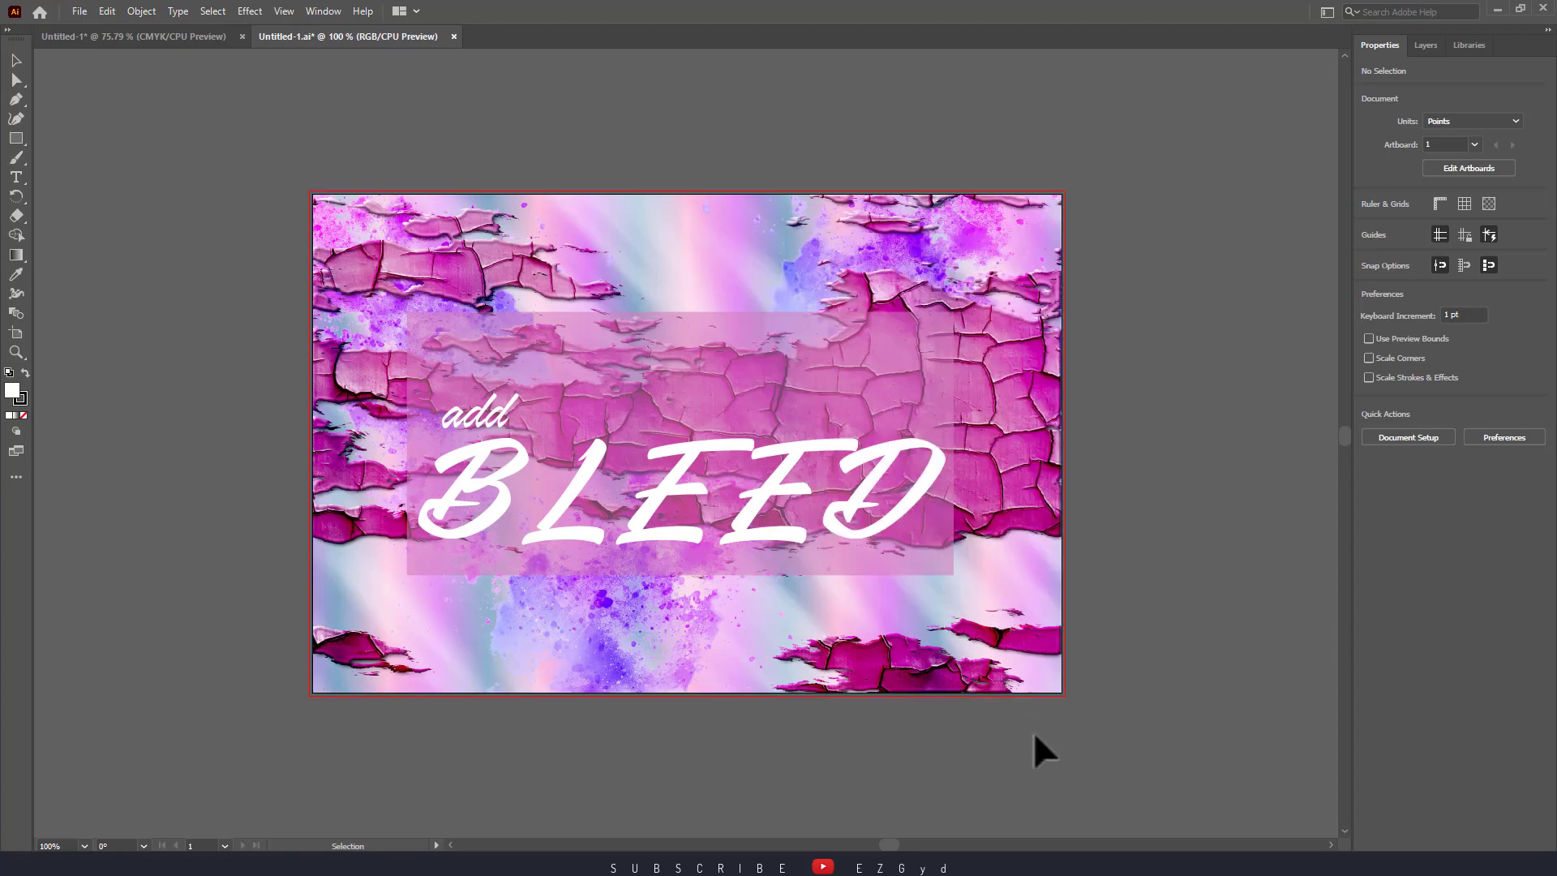
# Extend the background image's right and top edges to the bleed line, making it 703 pt wide and 469 pt high
pyautogui.click(985, 531)
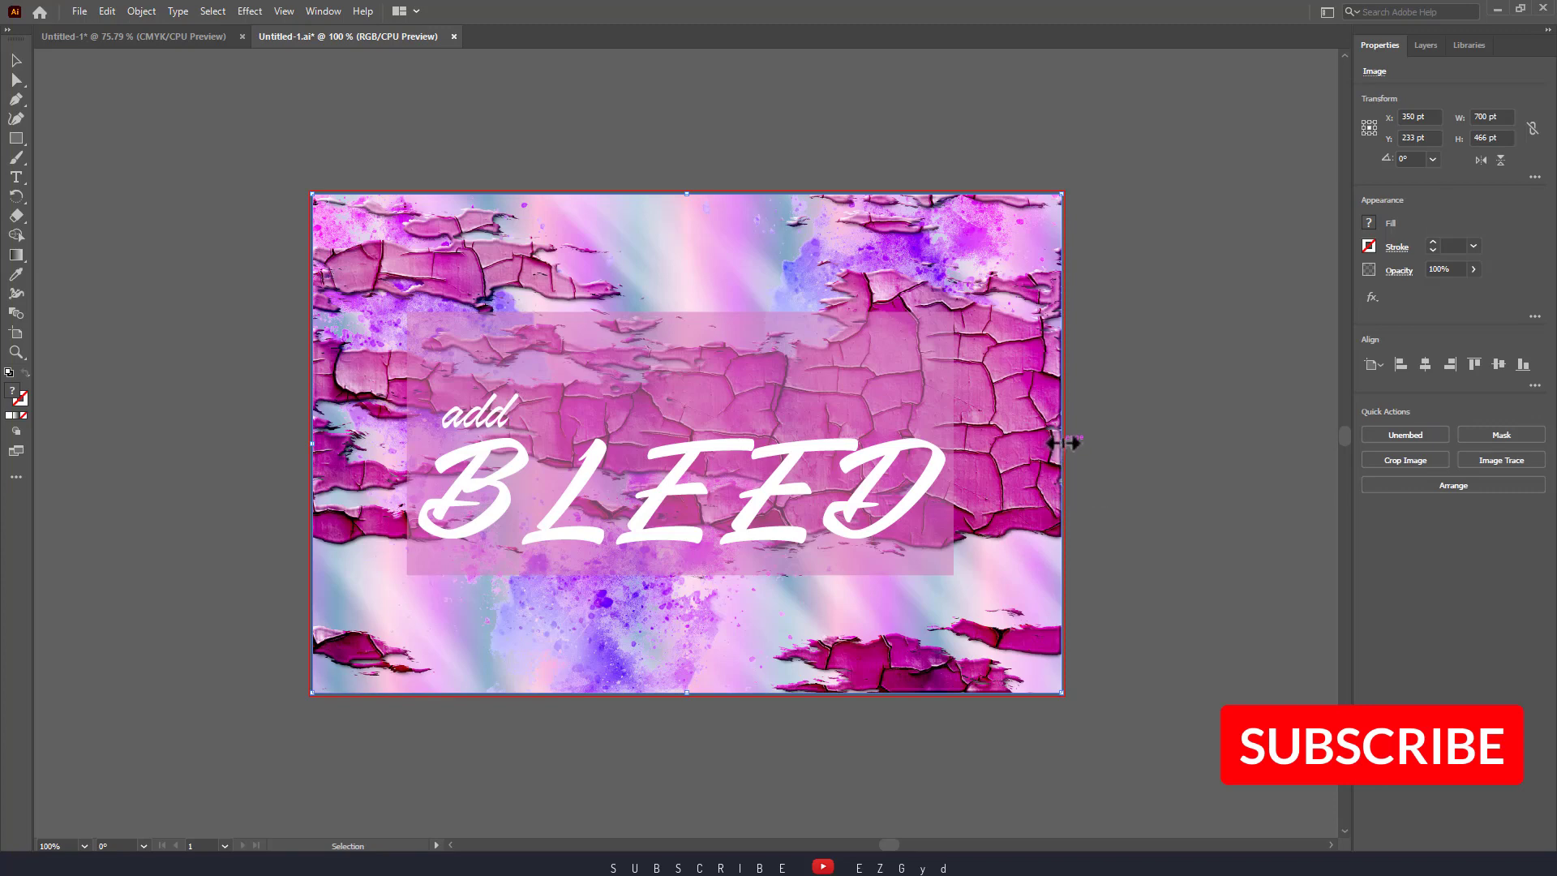
pyautogui.moveTo(1062, 443); pyautogui.dragTo(1064, 443)
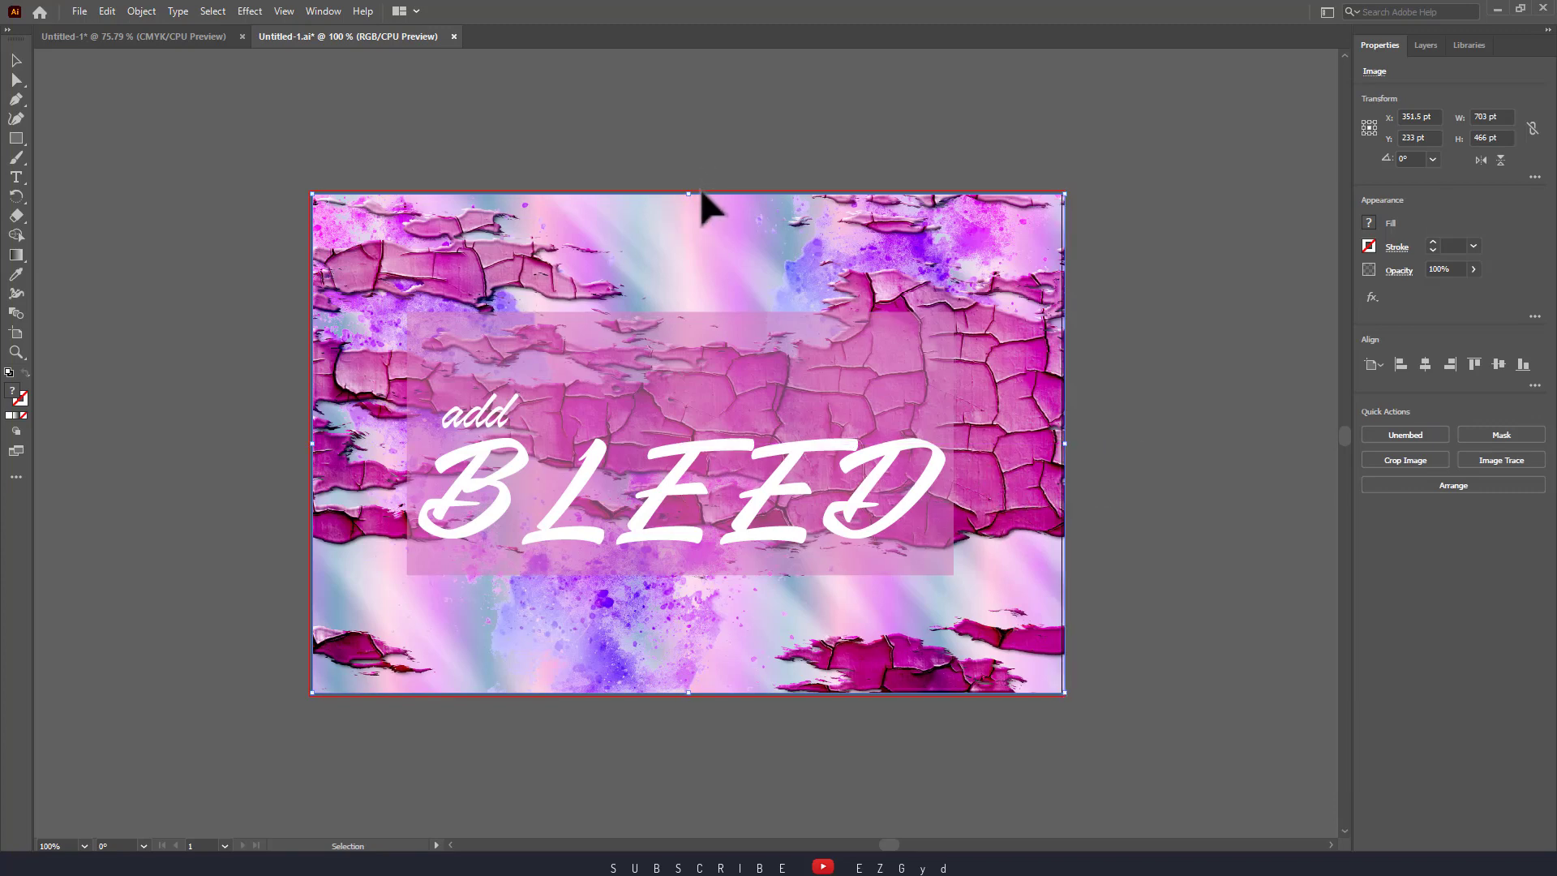
pyautogui.moveTo(688, 193); pyautogui.dragTo(678, 198)
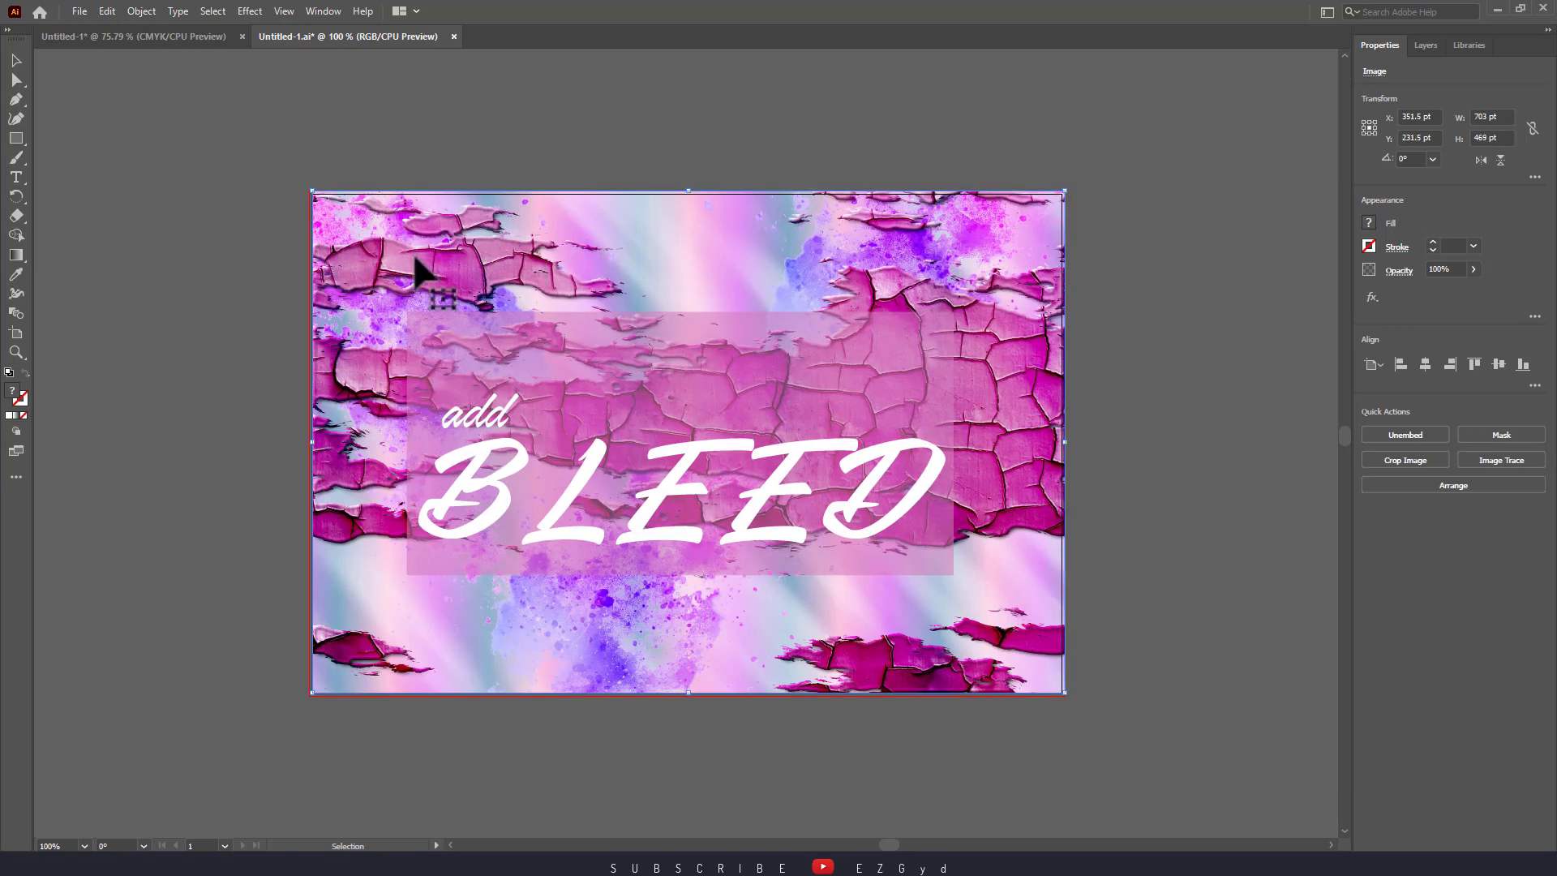
# Extend the background image's left edge to the bleed line, making it 706 pt wide
pyautogui.press('a')
pyautogui.hotkey('ctrl', '+')
pyautogui.press('v')
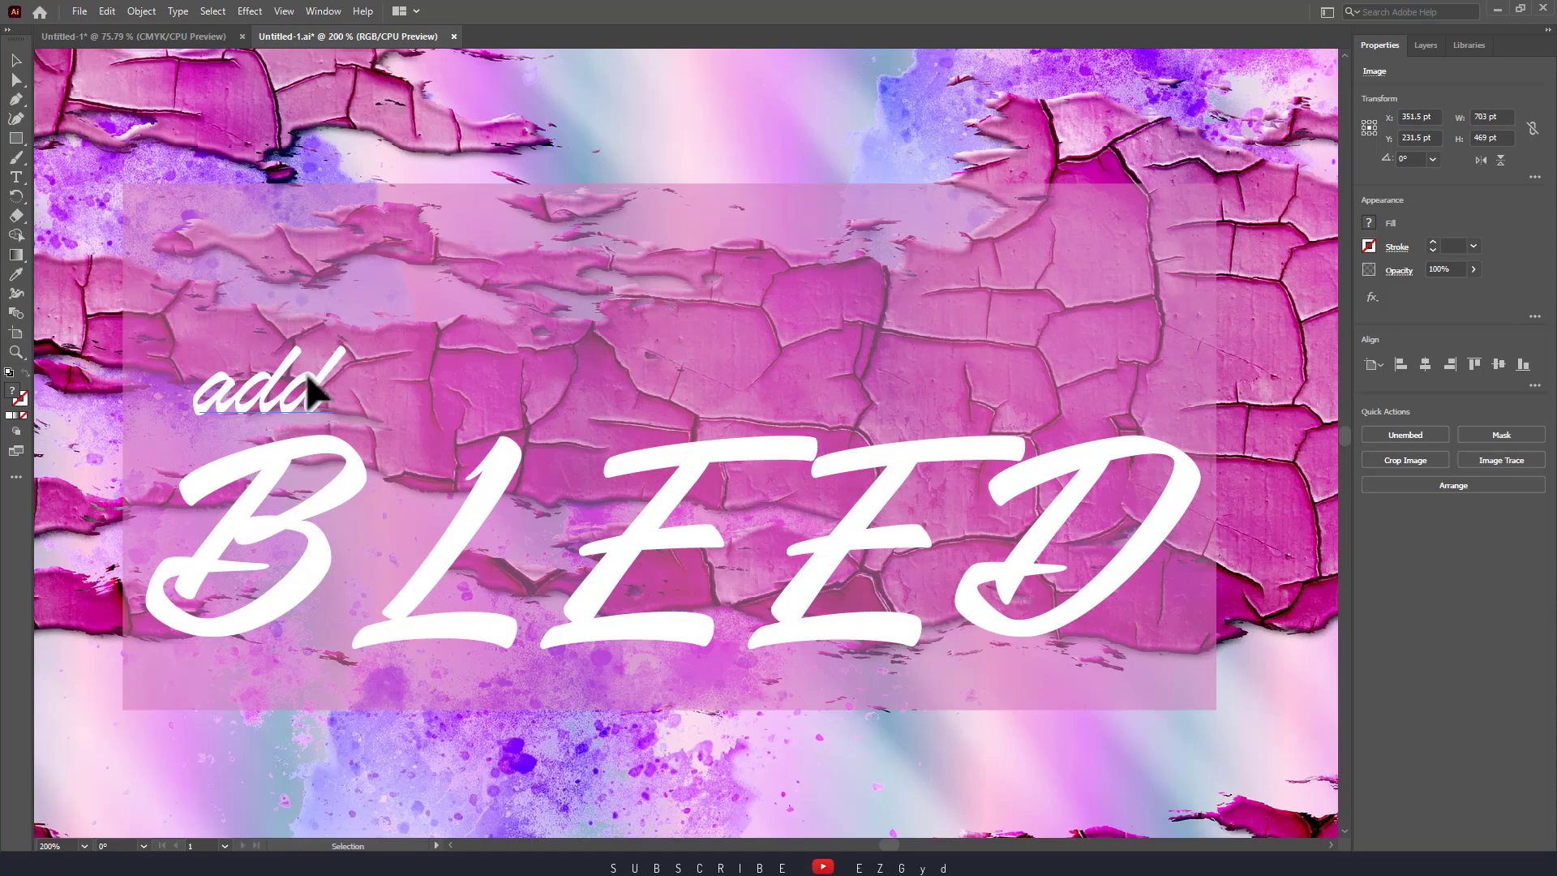
pyautogui.hotkey('ctrl', '+')
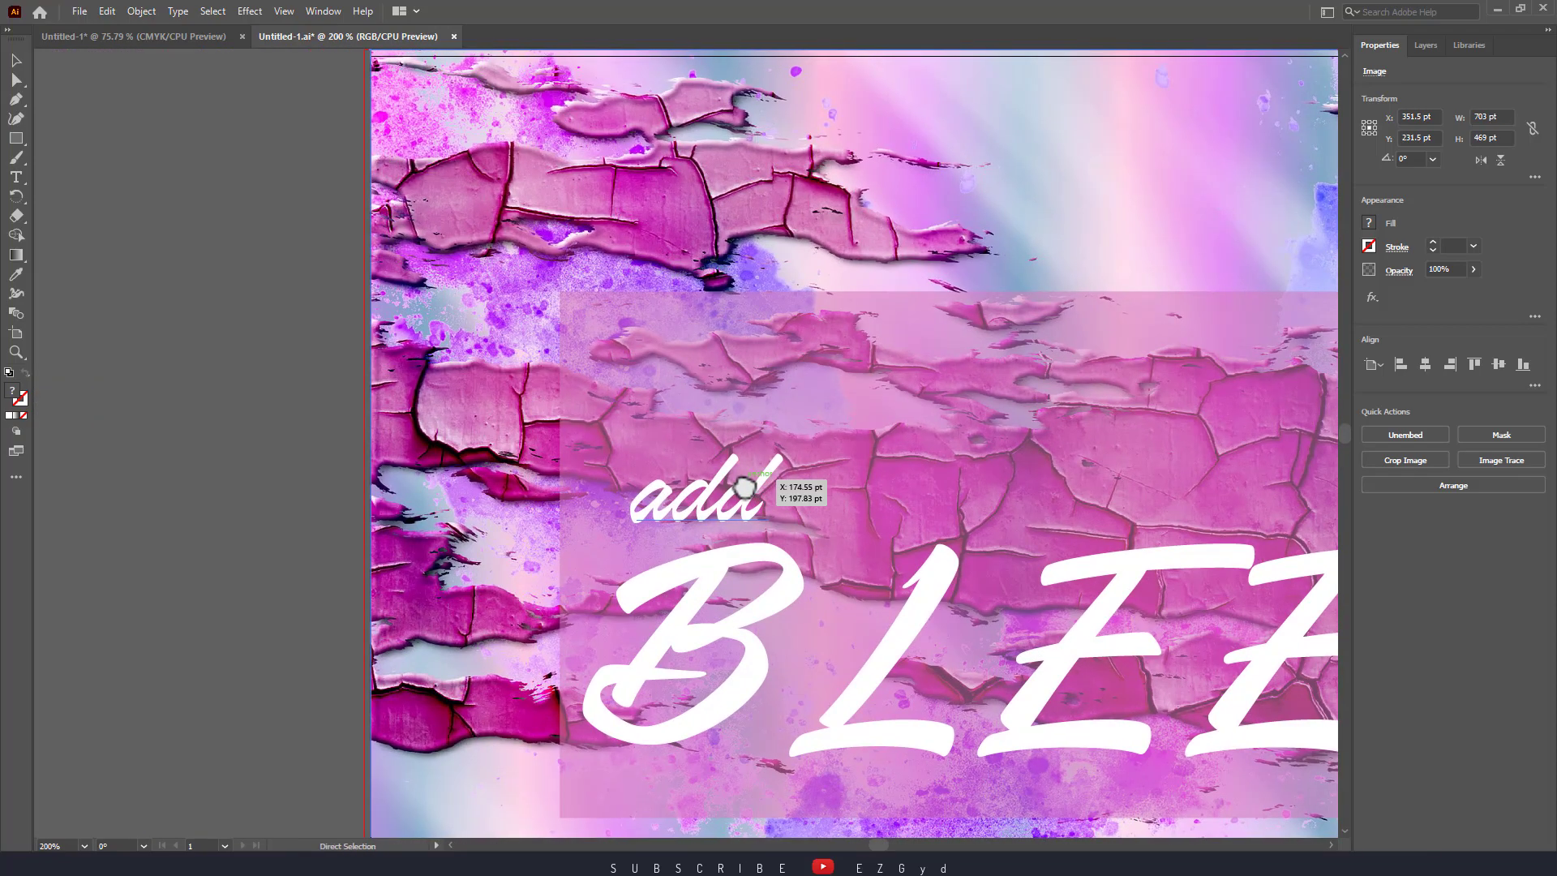
pyautogui.hotkey('ctrl', '+')
pyautogui.moveTo(744, 487); pyautogui.dragTo(1060, 612)
pyautogui.moveTo(720, 442); pyautogui.dragTo(1022, 514)
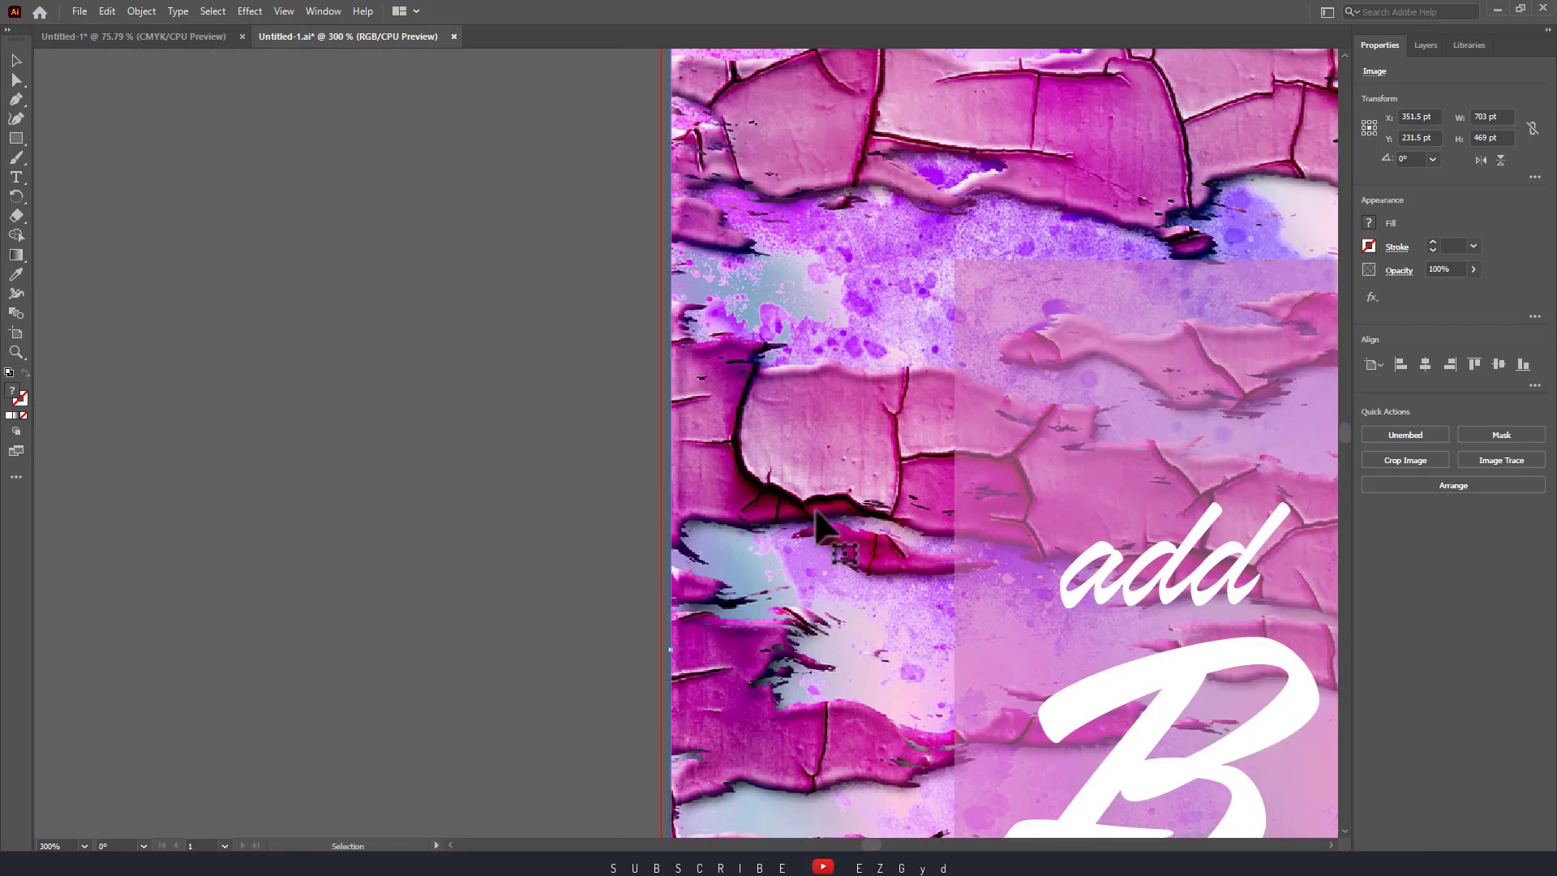
pyautogui.moveTo(716, 620); pyautogui.dragTo(714, 401)
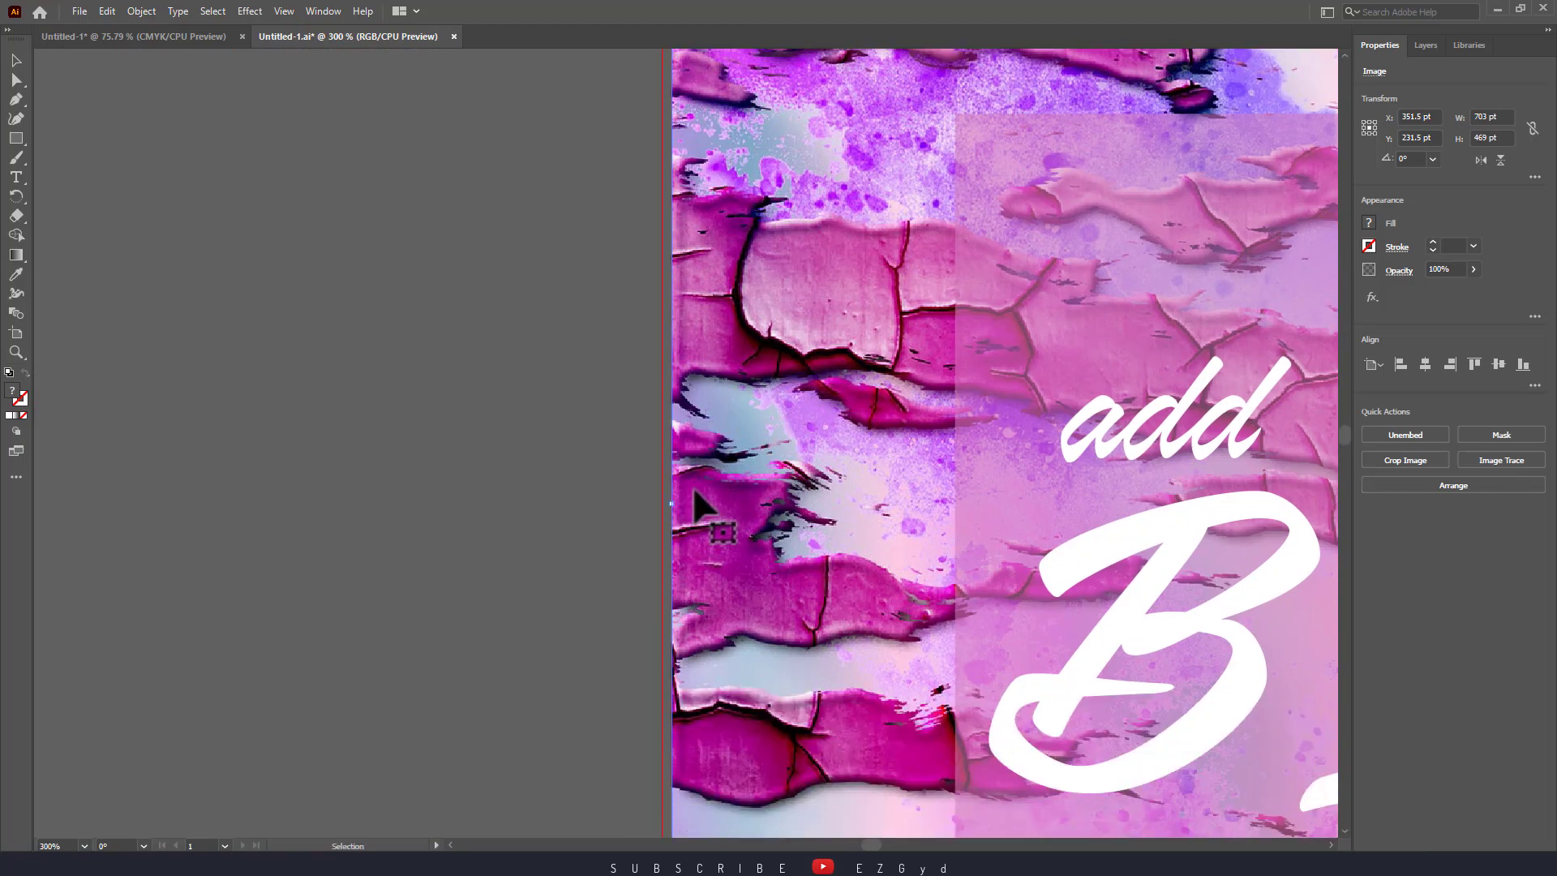
pyautogui.moveTo(672, 504); pyautogui.dragTo(660, 504)
# Extend the background image's bottom edge to the bleed line, making it 472 pt high, and deselect it
pyautogui.moveTo(740, 546); pyautogui.dragTo(487, 243)
pyautogui.moveTo(793, 580); pyautogui.dragTo(559, 301)
pyautogui.moveTo(842, 564); pyautogui.dragTo(693, 467)
pyautogui.moveTo(844, 510); pyautogui.dragTo(616, 506)
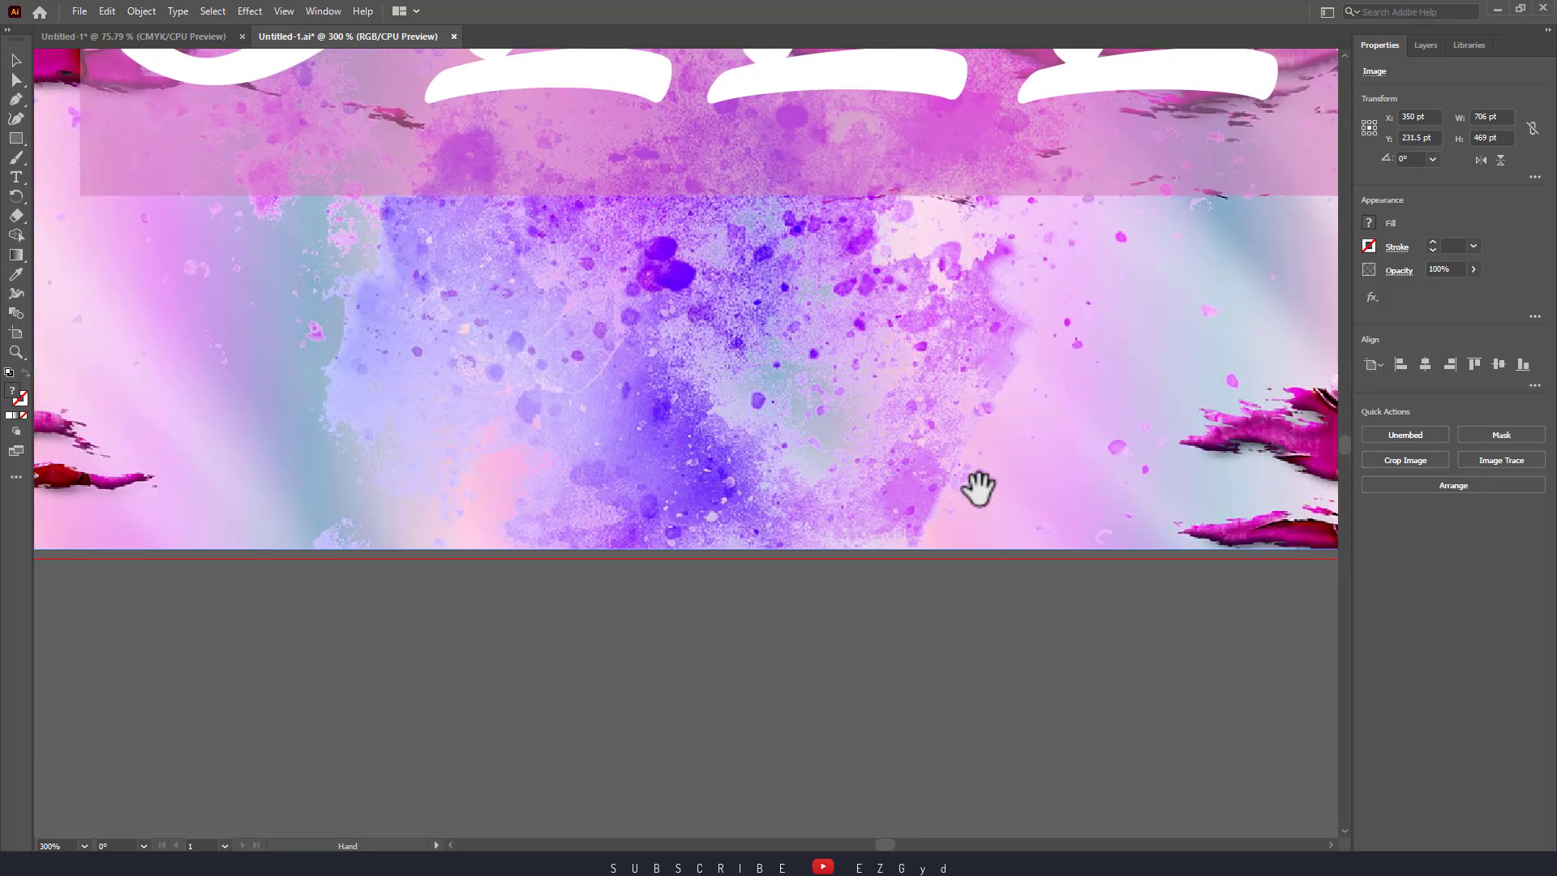
pyautogui.moveTo(976, 487); pyautogui.dragTo(824, 525)
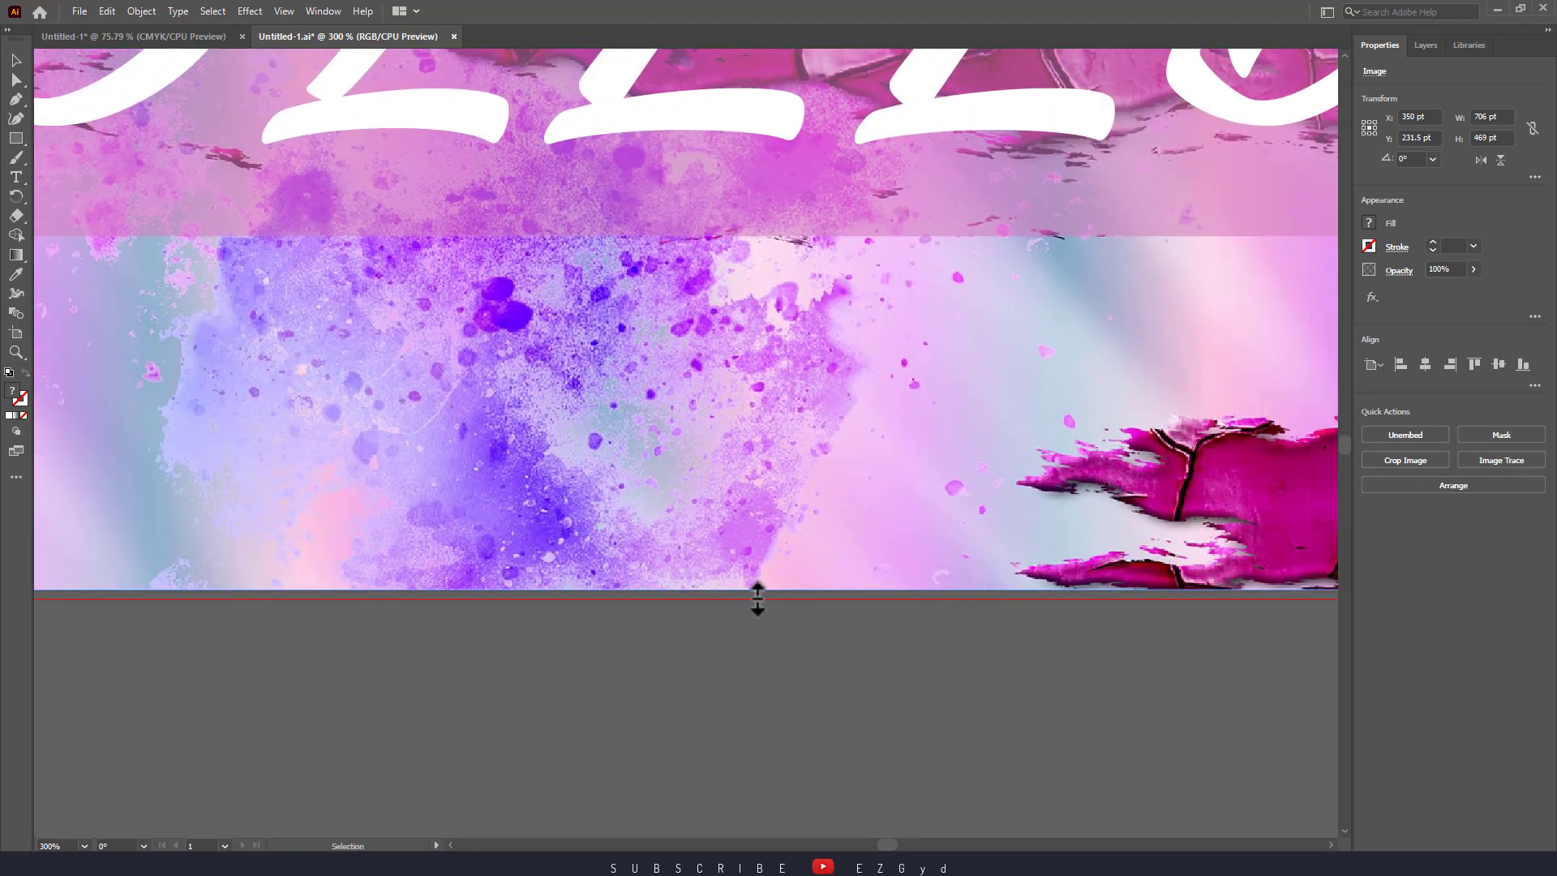
pyautogui.moveTo(762, 598); pyautogui.dragTo(763, 603)
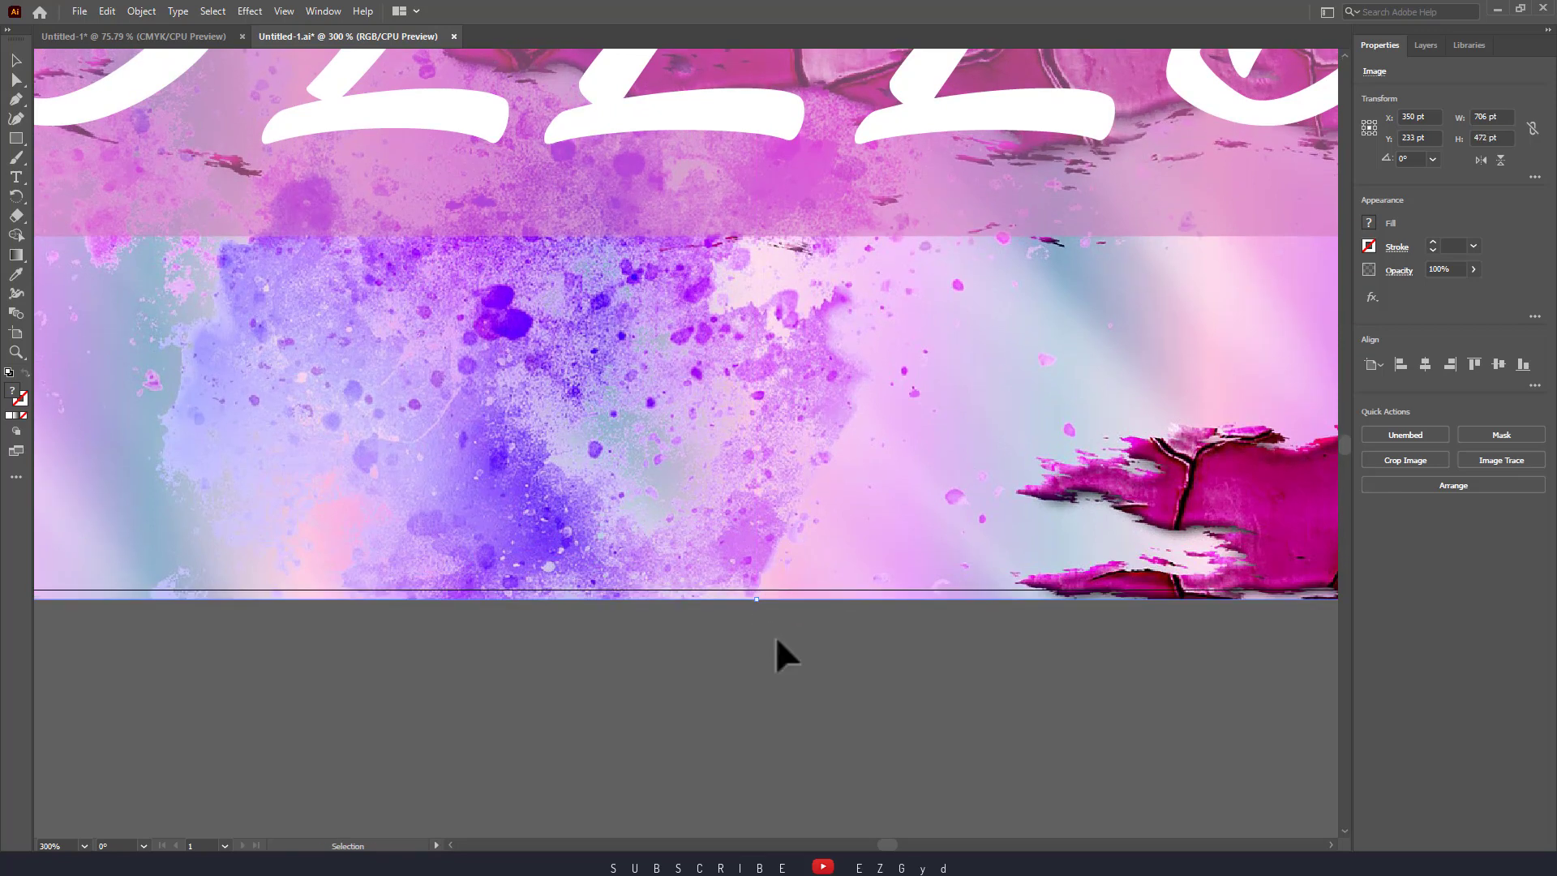
pyautogui.press('a')
pyautogui.hotkey('ctrl', '0')
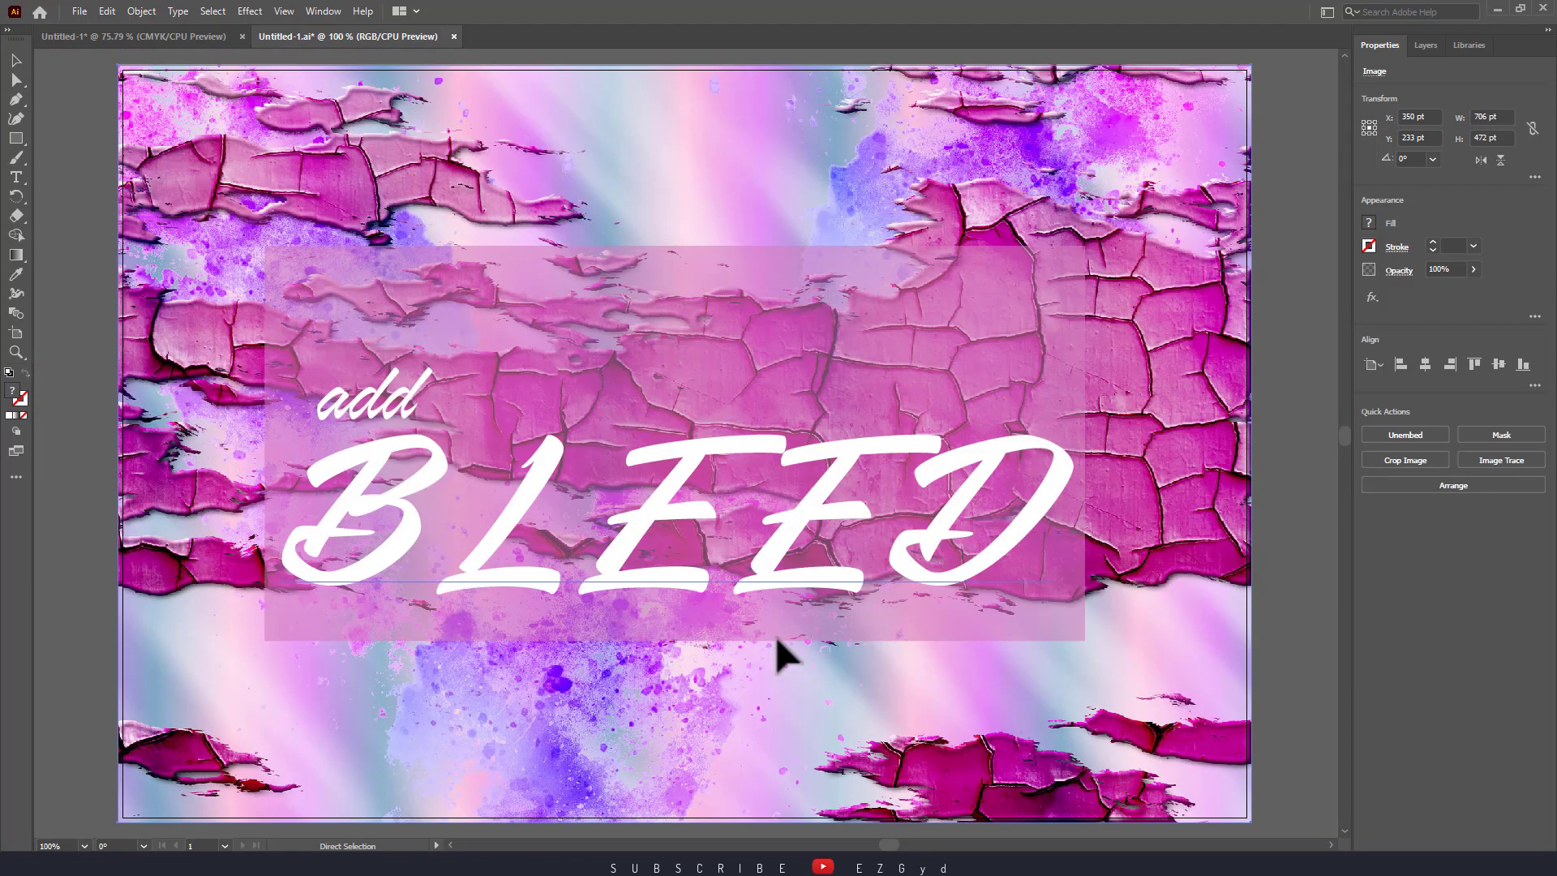
pyautogui.hotkey('ctrl', '-')
pyautogui.moveTo(1087, 636); pyautogui.dragTo(1081, 608)
pyautogui.click(1223, 596)
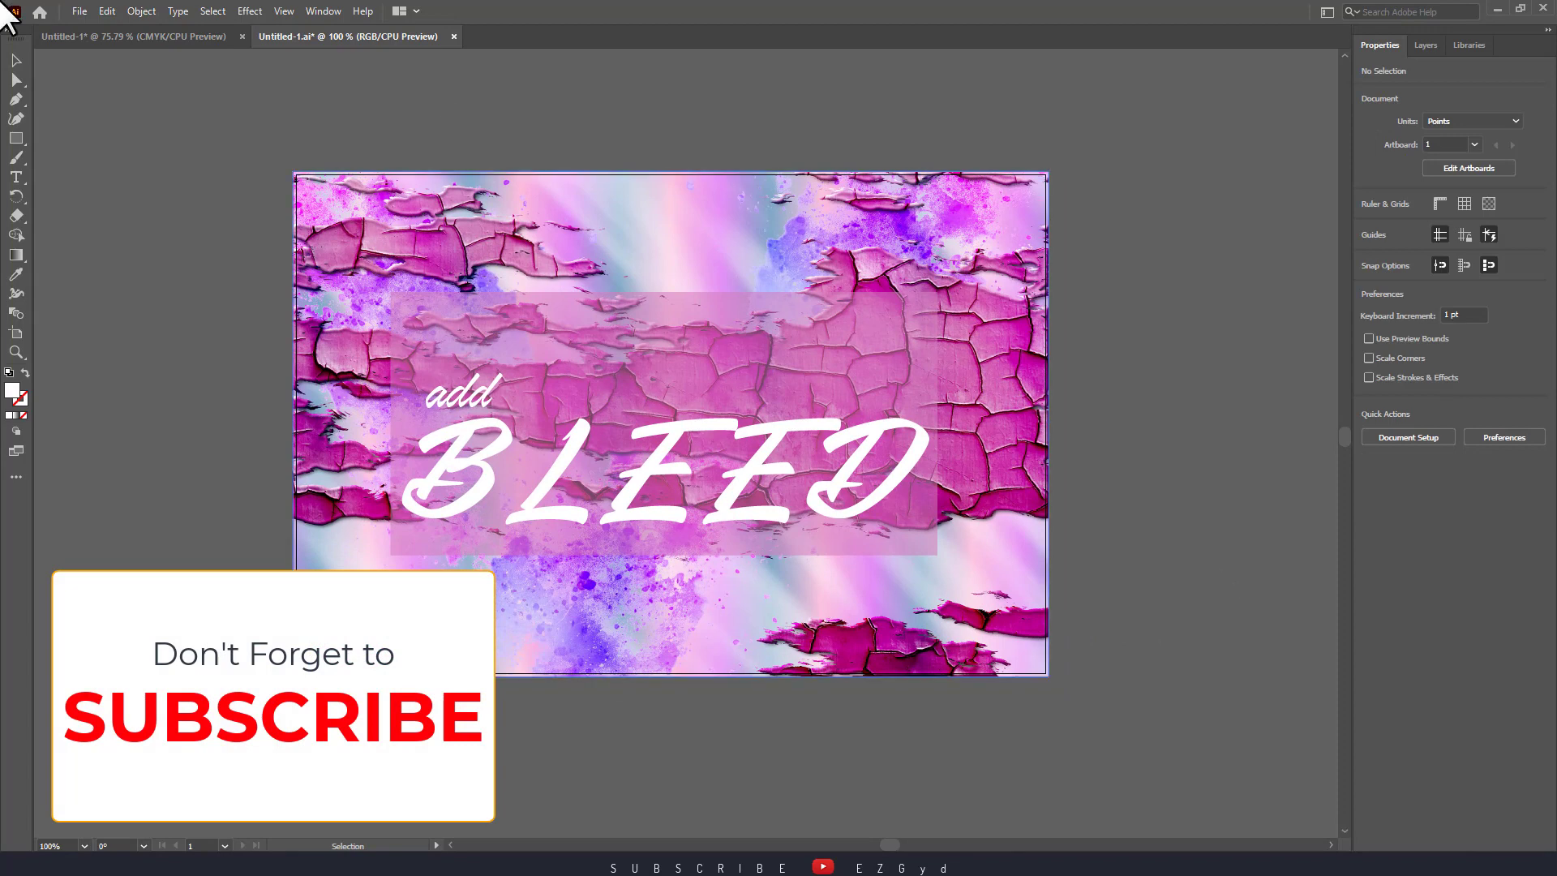
# Save the existing artwork with its background extended to the bleed line
pyautogui.click(80, 11)
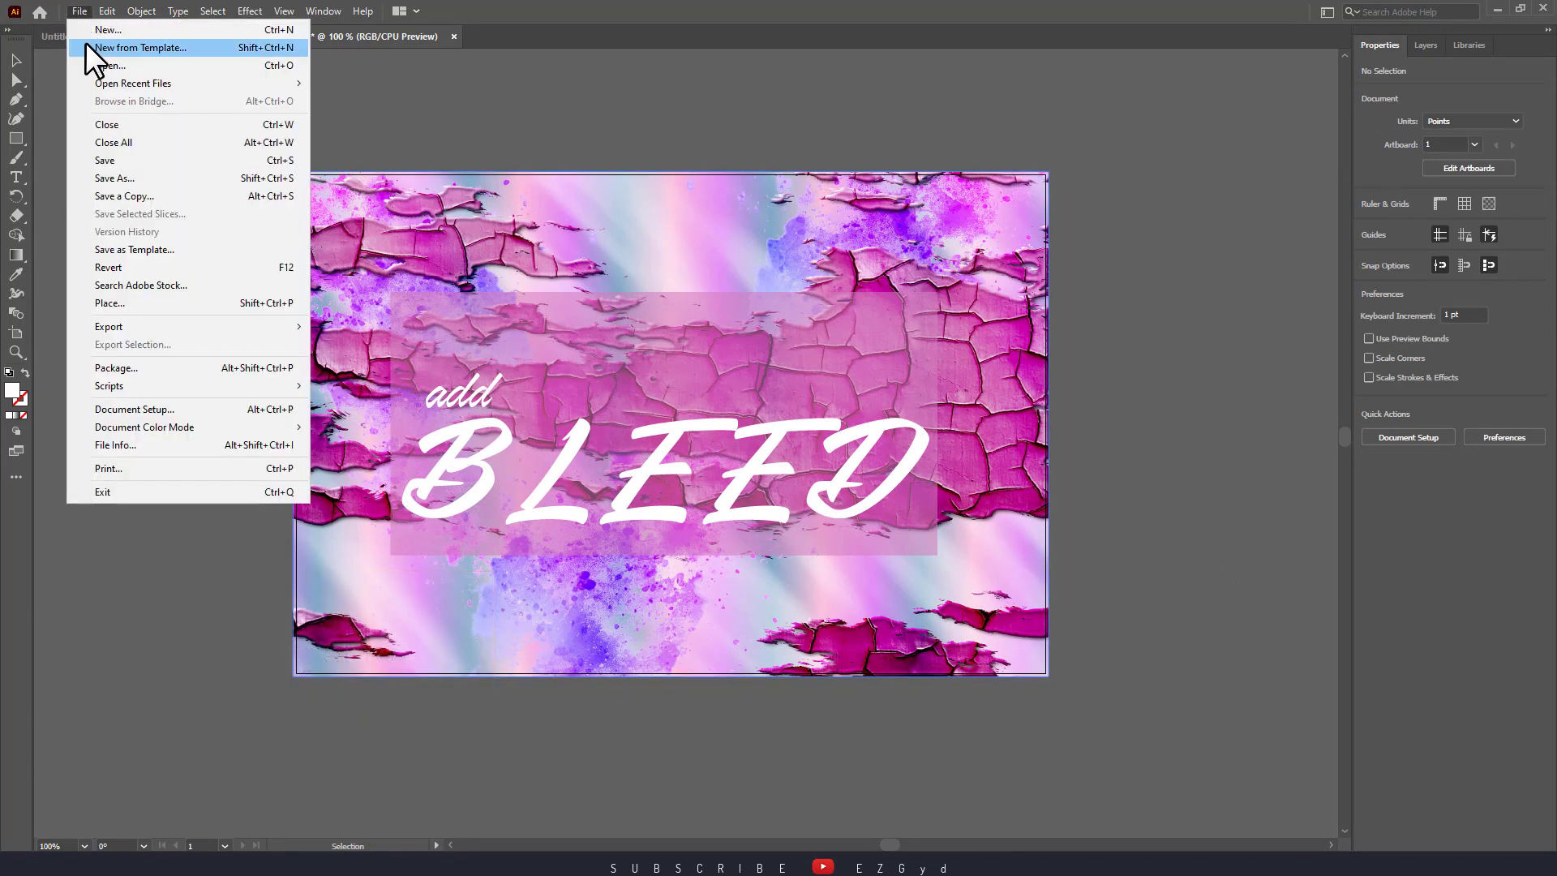
pyautogui.click(118, 158)
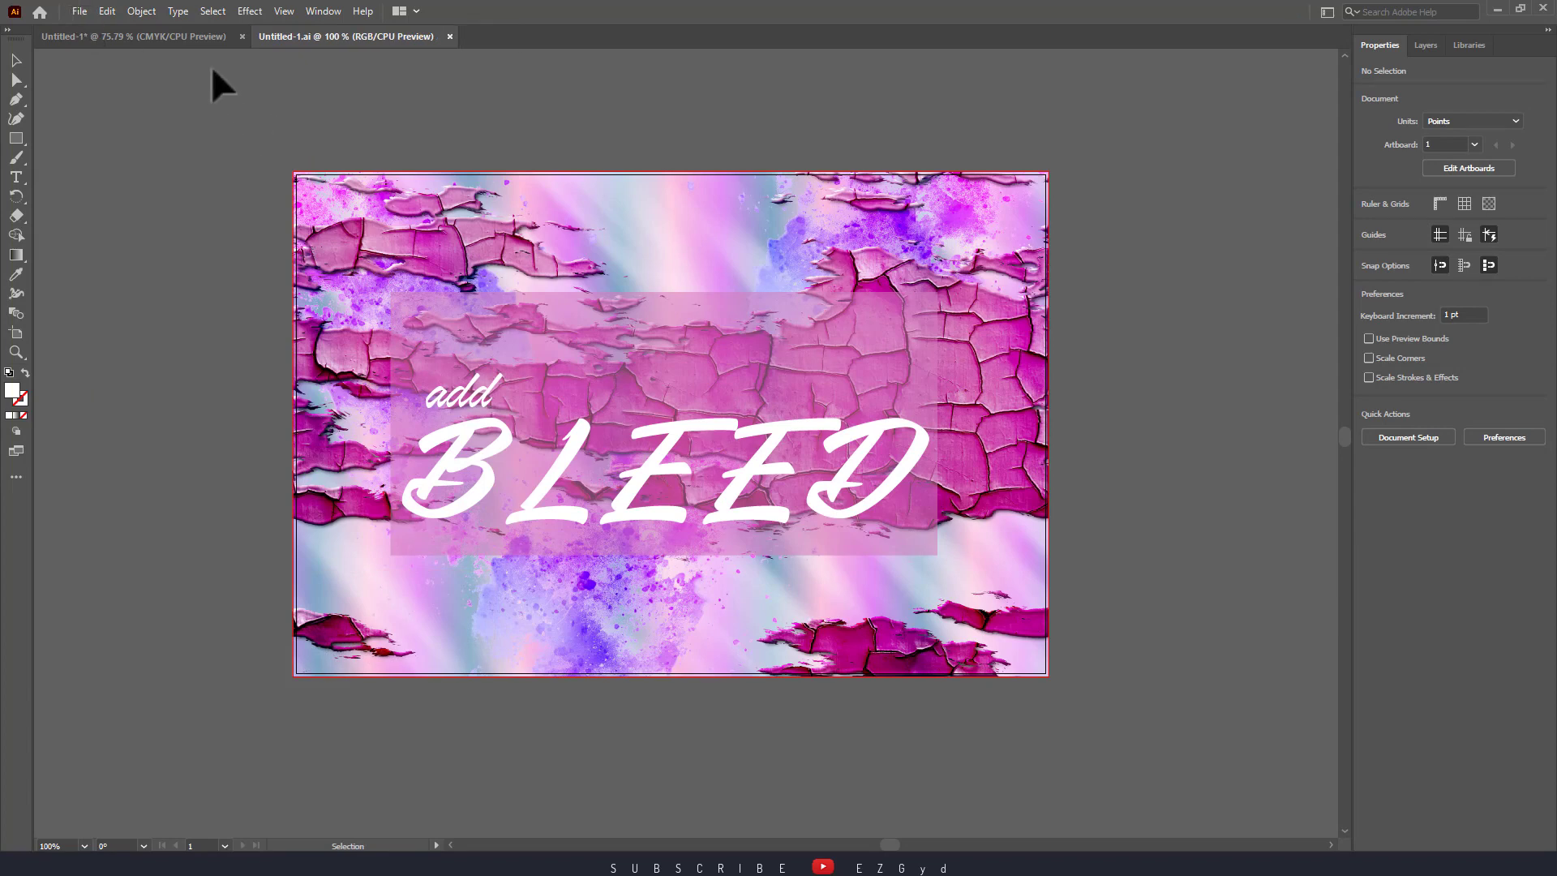
# In the blank document, draw an 8.2677 by 11.6929 in rectangle covering the whole artboard and fill it with orange
pyautogui.click(177, 36)
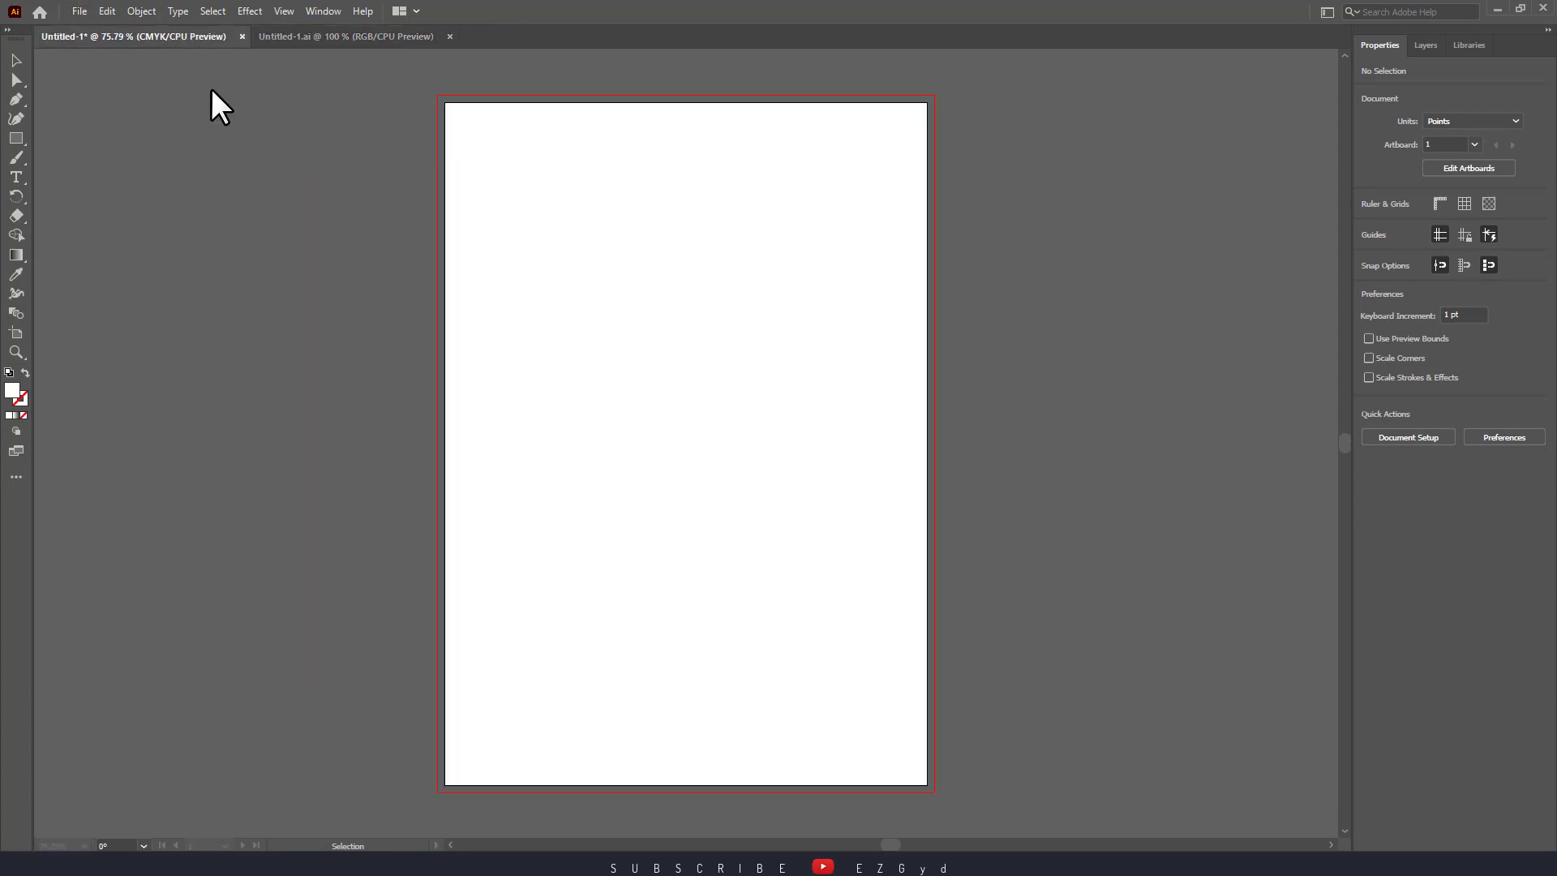
pyautogui.click(16, 138)
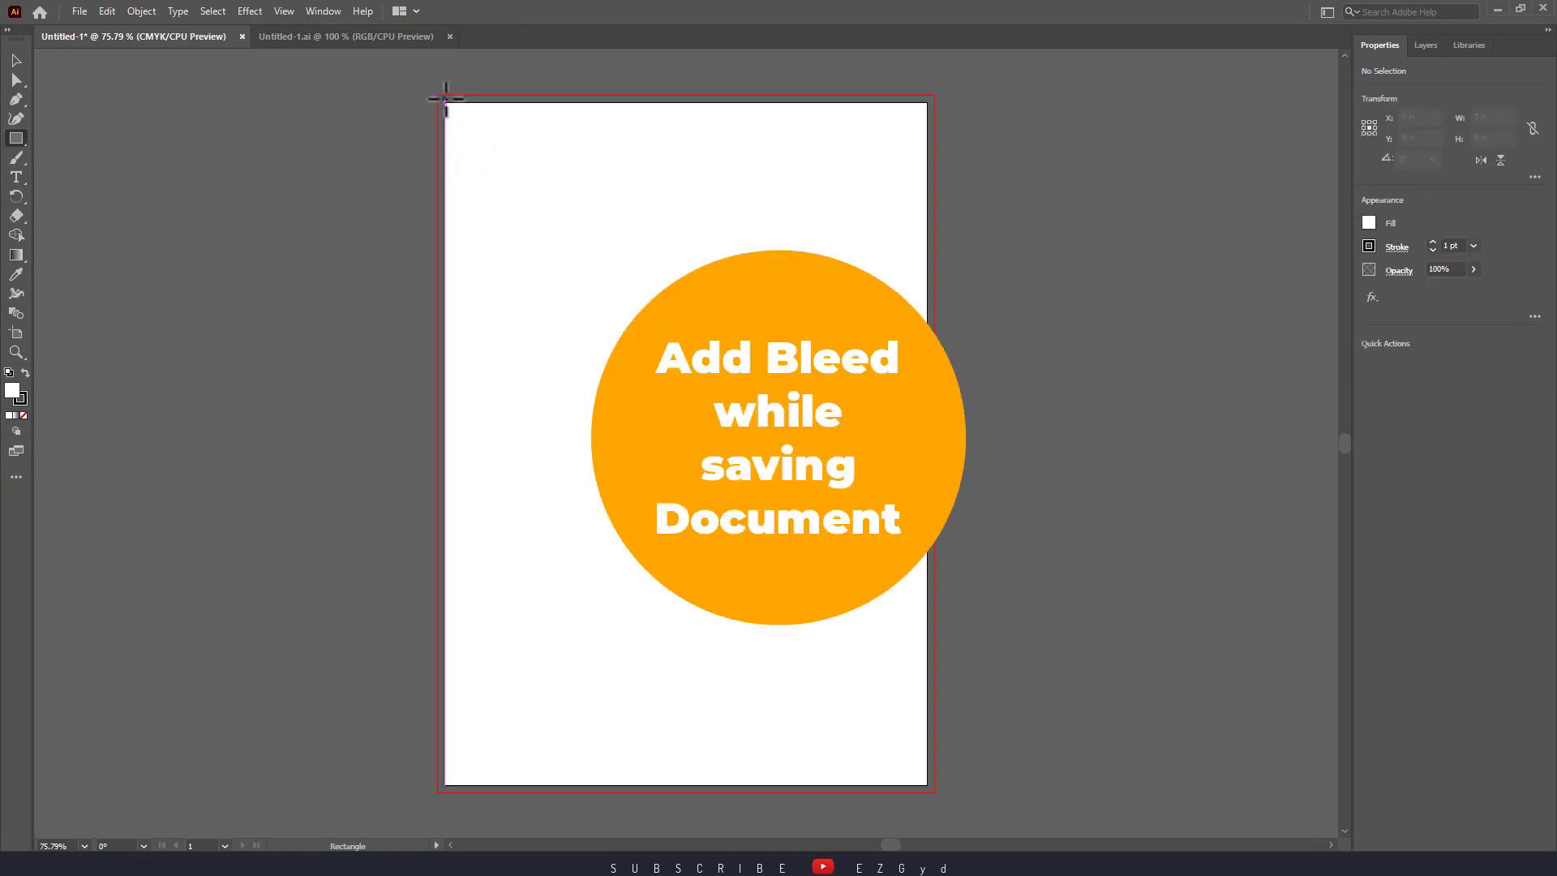
pyautogui.moveTo(446, 103); pyautogui.dragTo(929, 784)
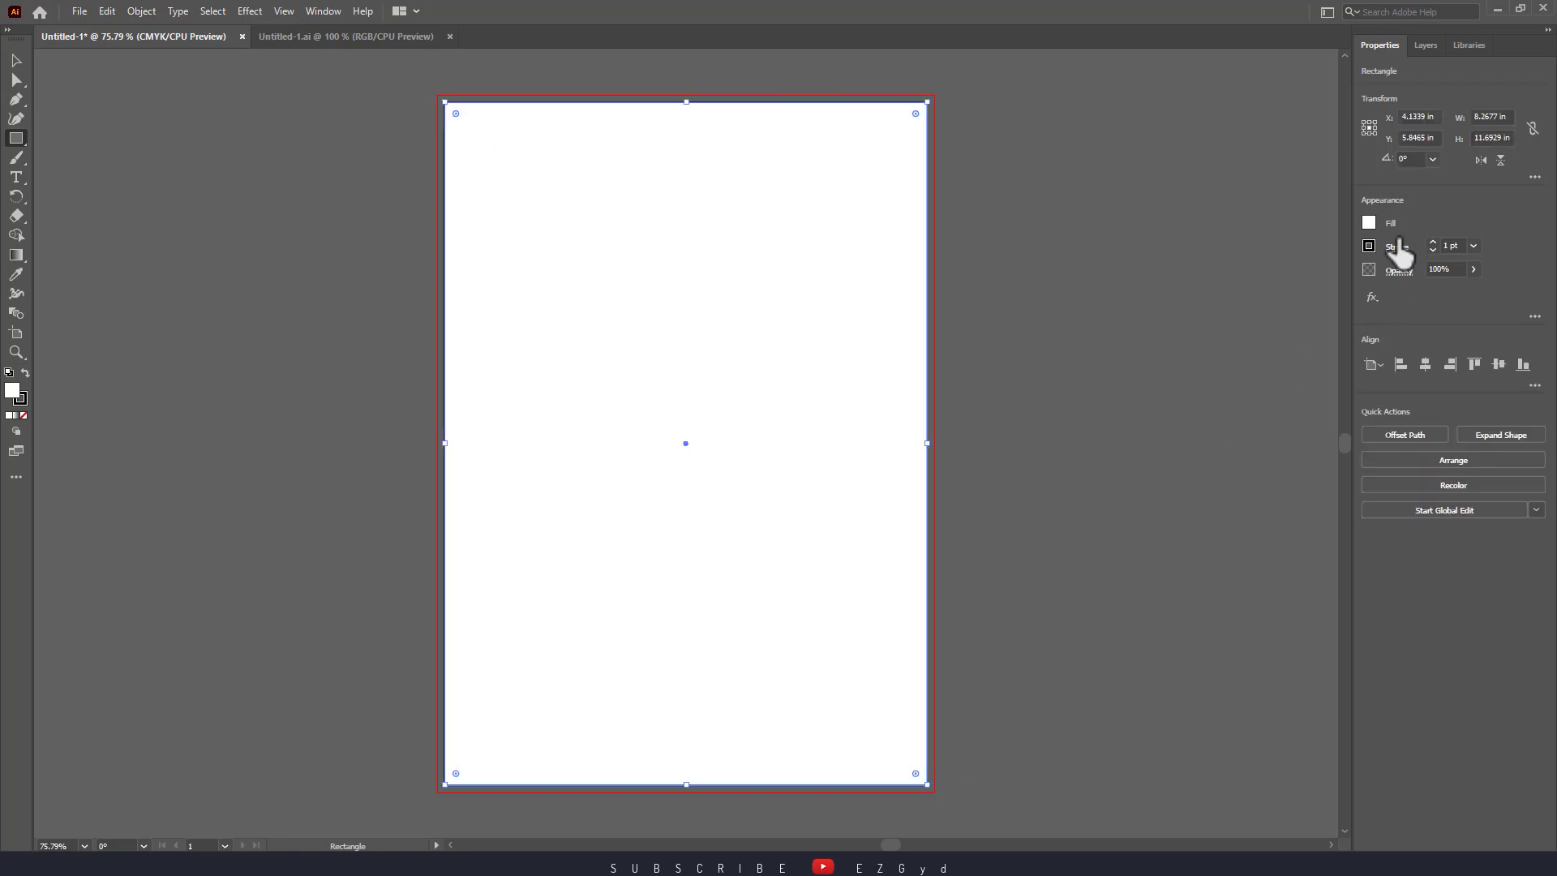
pyautogui.click(1370, 222)
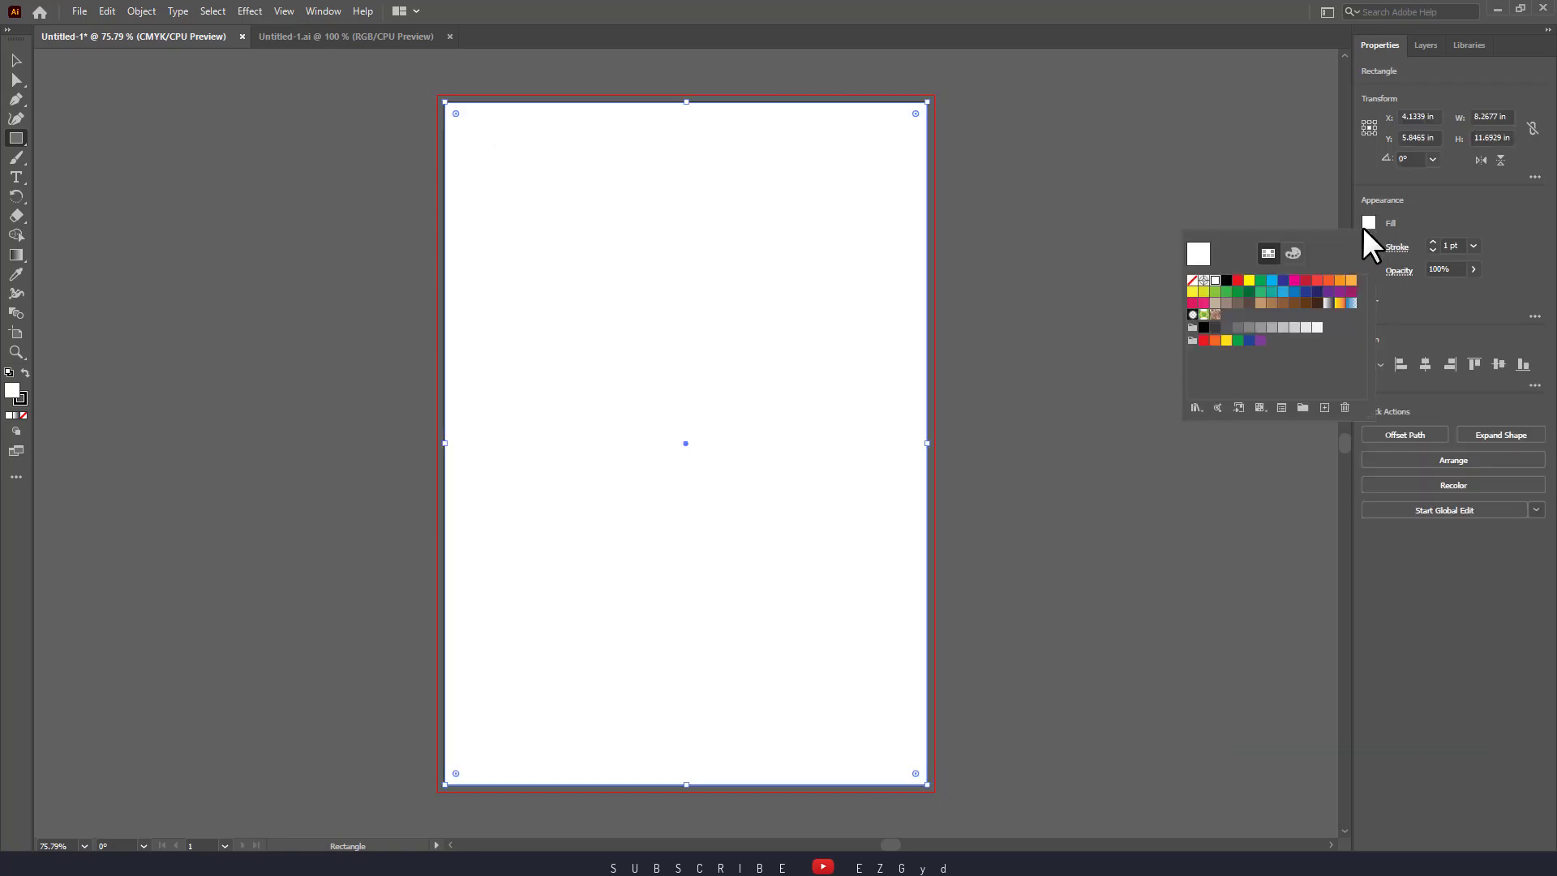
pyautogui.click(1329, 280)
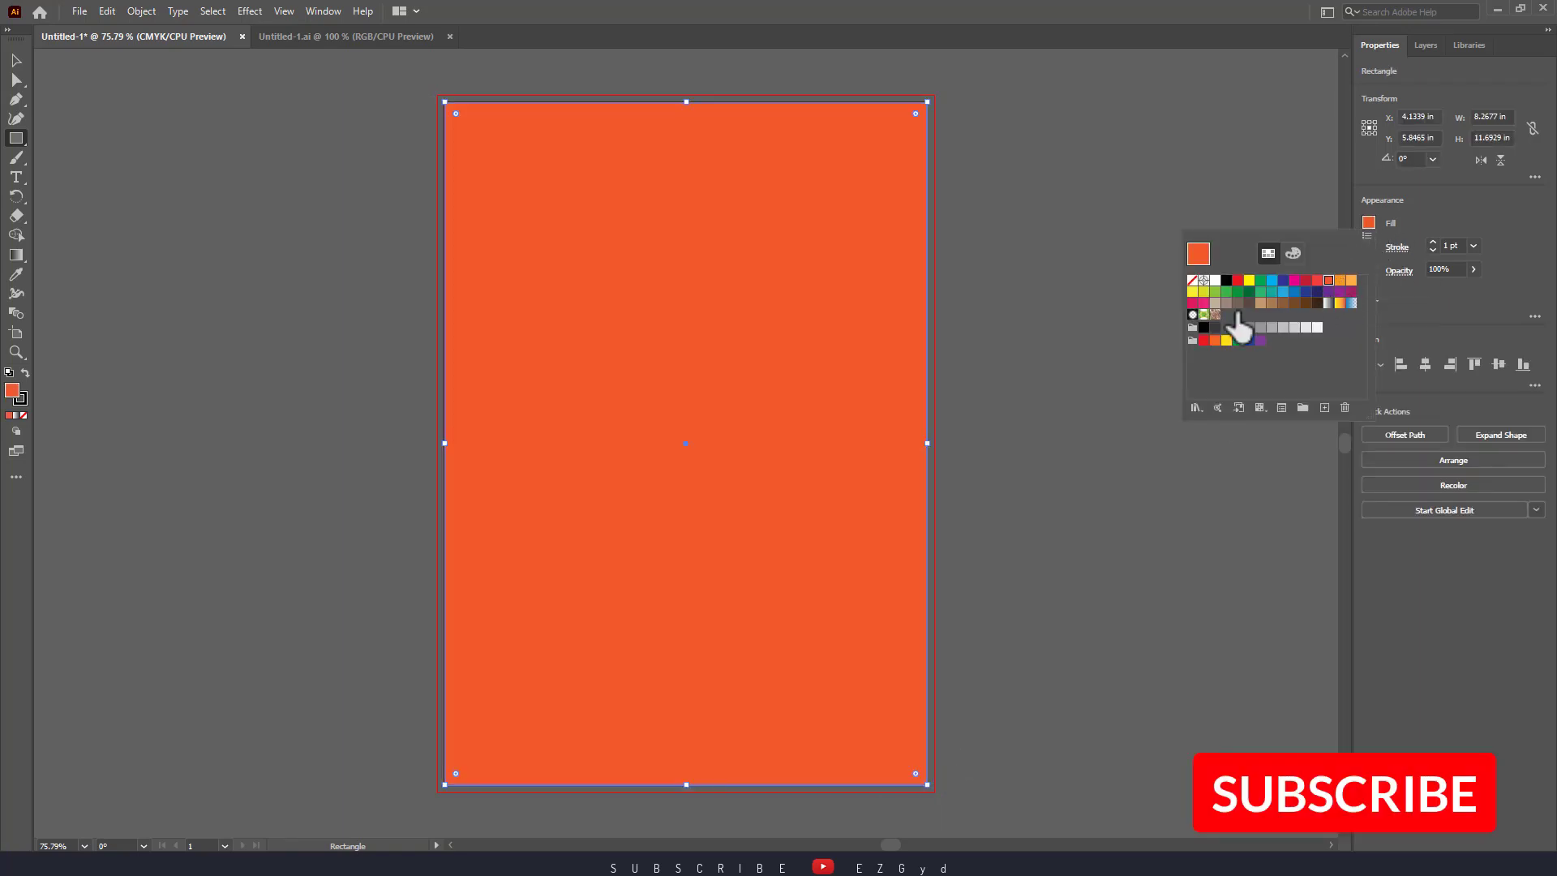
pyautogui.click(929, 444)
pyautogui.click(927, 443)
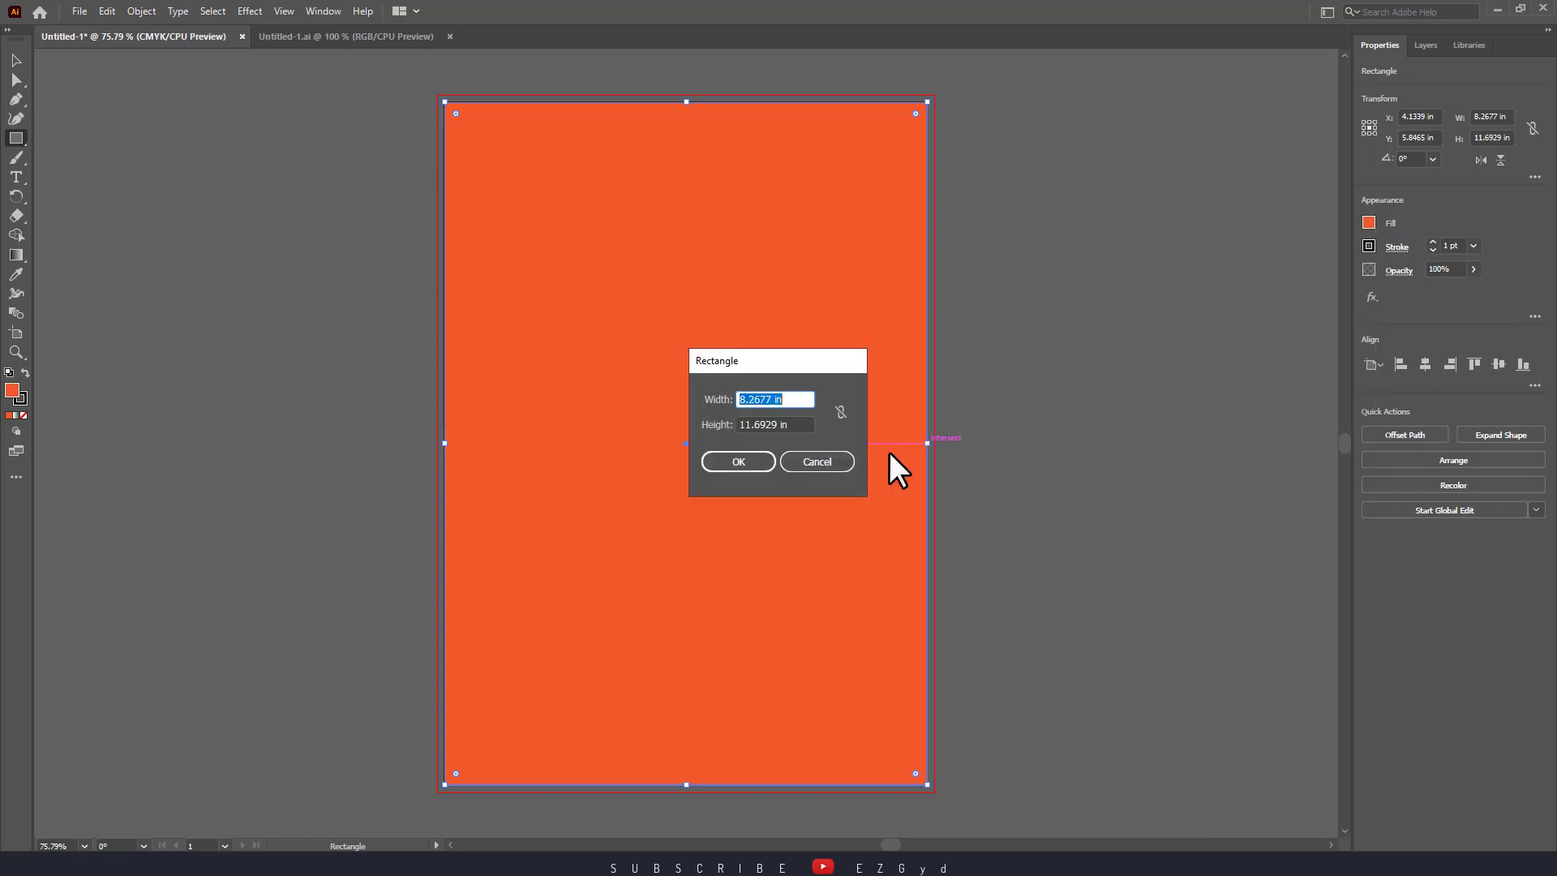
pyautogui.click(804, 460)
# Extend the orange rectangle's right edge to the bleed line, making it 8.3927 in wide
pyautogui.press('v')
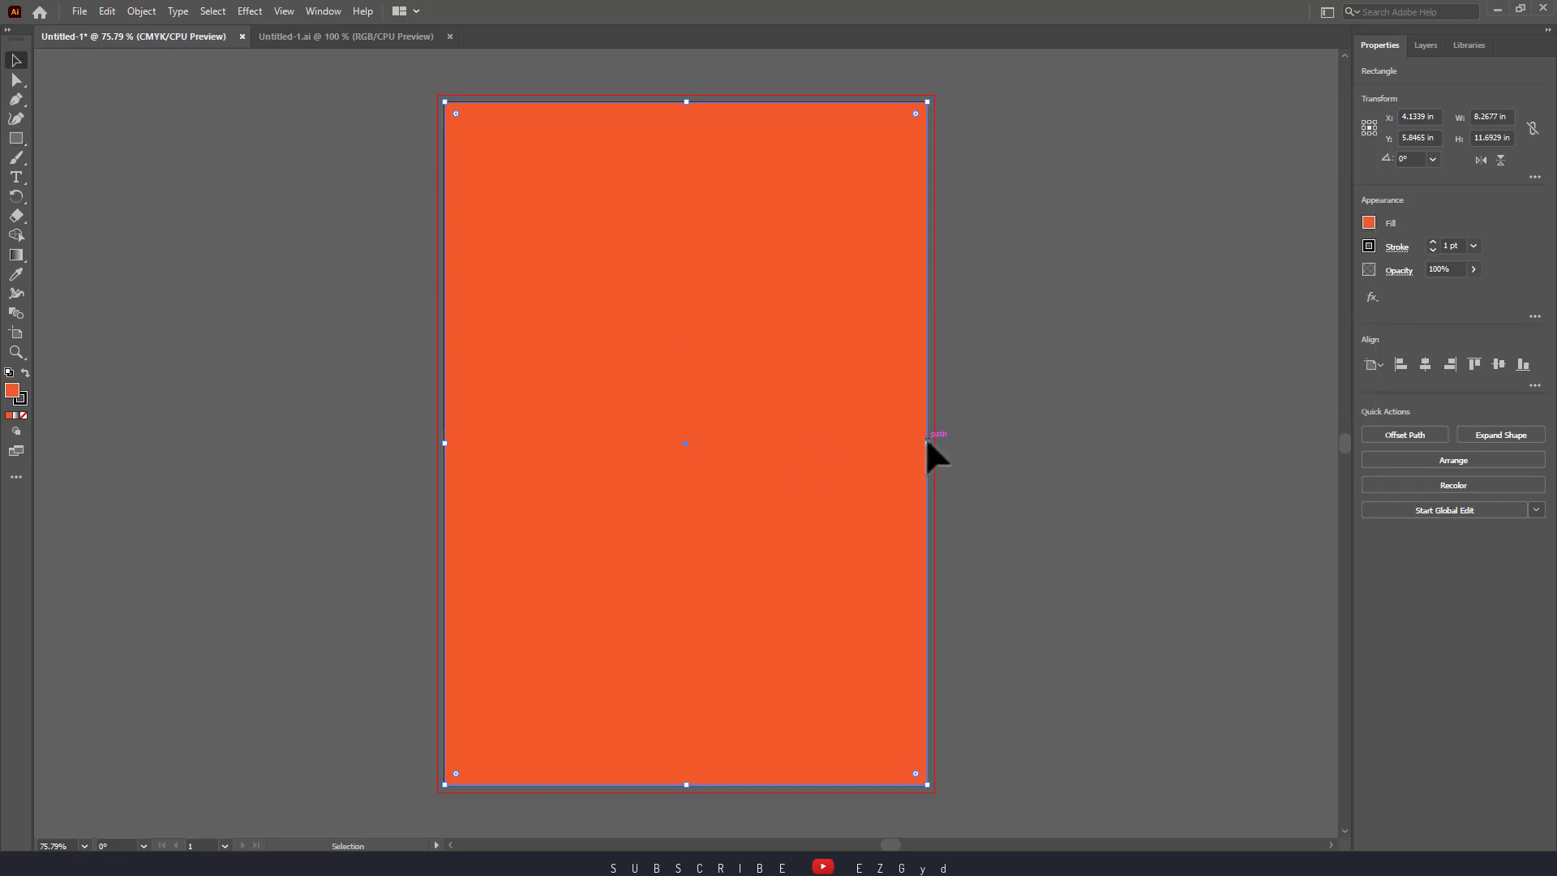
pyautogui.moveTo(938, 444); pyautogui.dragTo(932, 443)
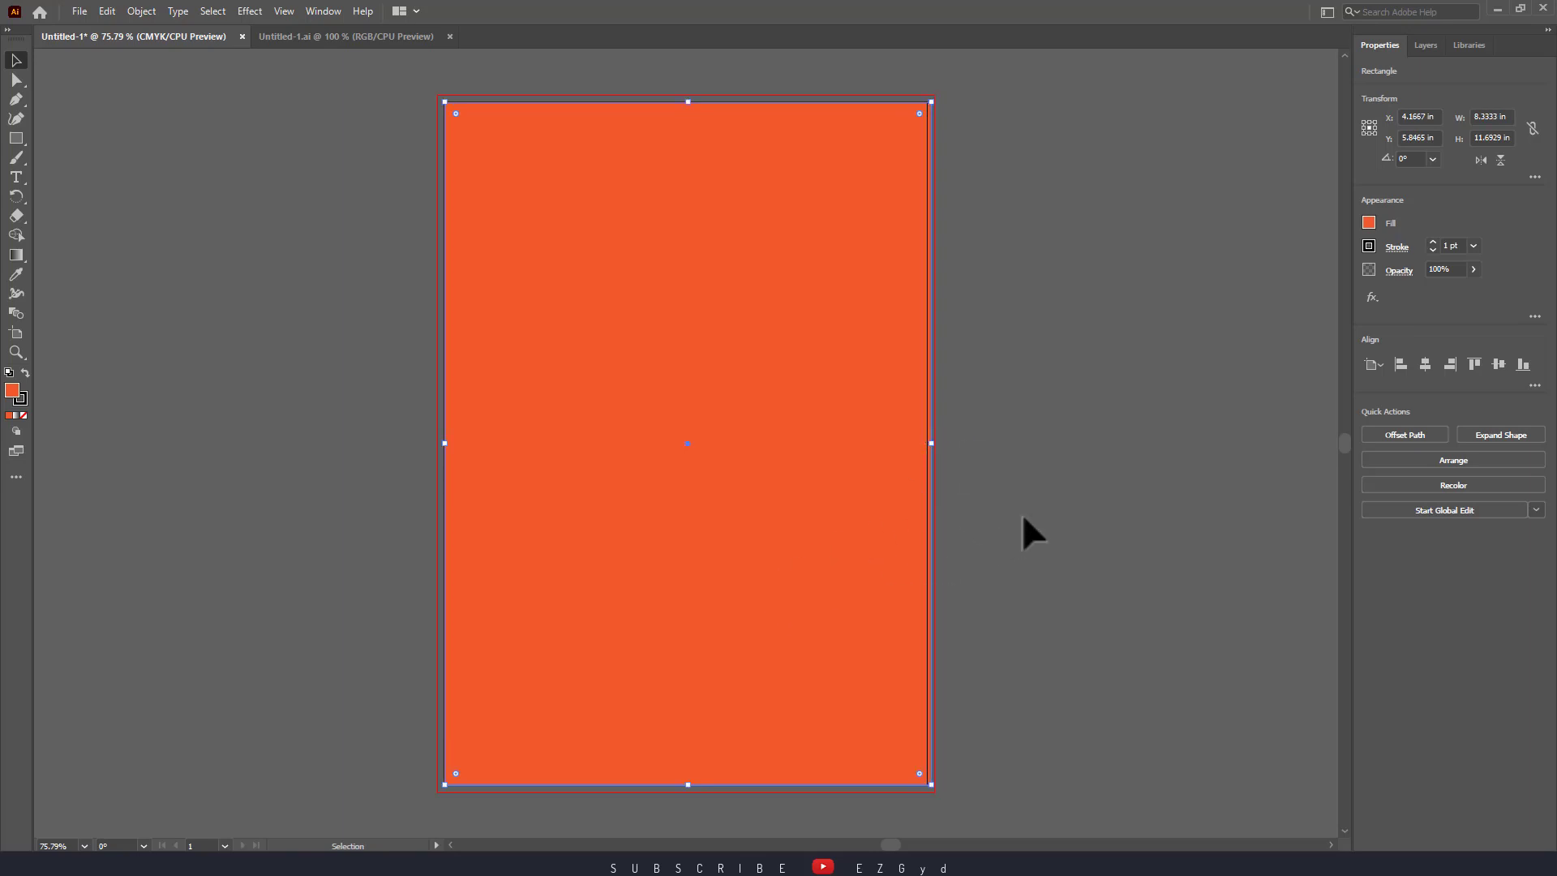
pyautogui.hotkey('ctrl', '1')
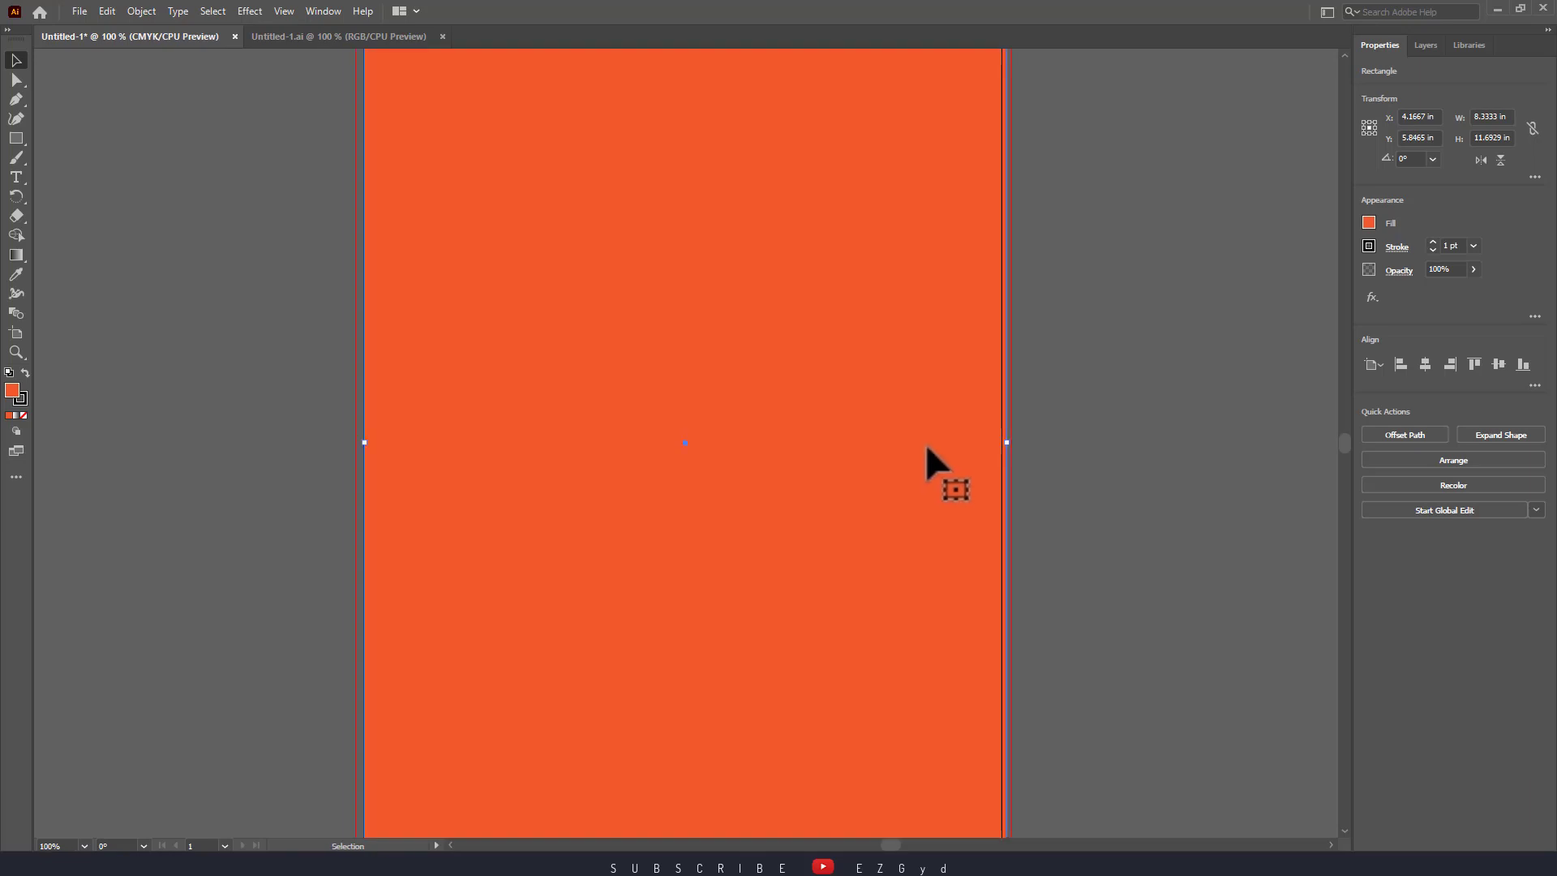
pyautogui.moveTo(1010, 457)
pyautogui.mouseDown()
pyautogui.moveTo(993, 461)
pyautogui.moveTo(991, 445)
pyautogui.mouseUp()
# Extend the orange rectangle's bottom, left and top edges to the bleed line and deselect it
pyautogui.hotkey('ctrl', '-')
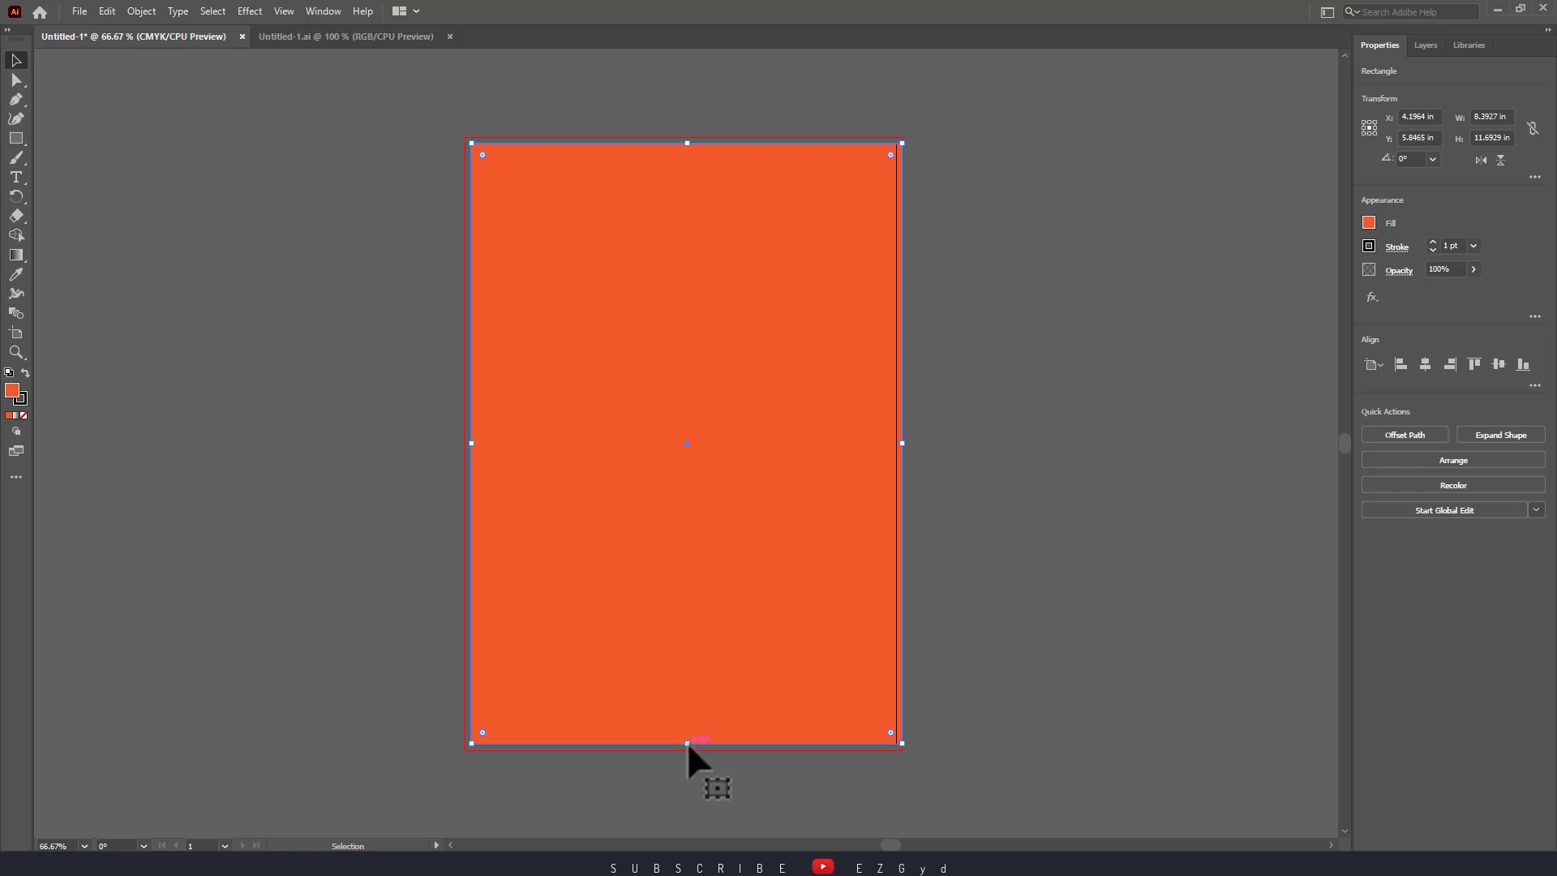
pyautogui.moveTo(688, 742); pyautogui.dragTo(695, 750)
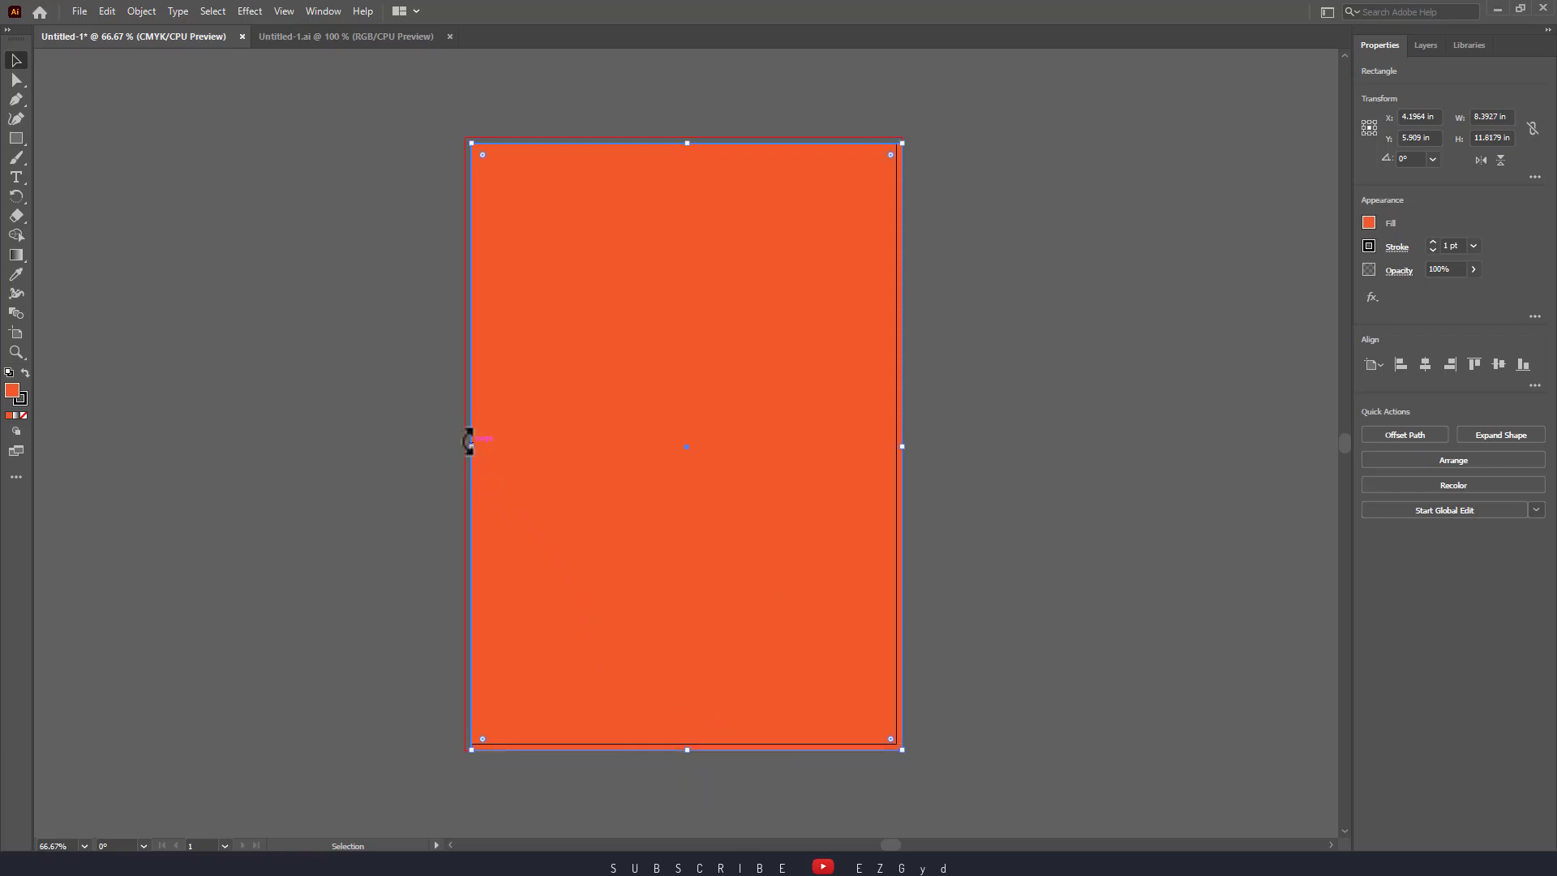
pyautogui.moveTo(469, 442); pyautogui.dragTo(464, 442)
pyautogui.moveTo(683, 142); pyautogui.dragTo(689, 136)
pyautogui.click(238, 72)
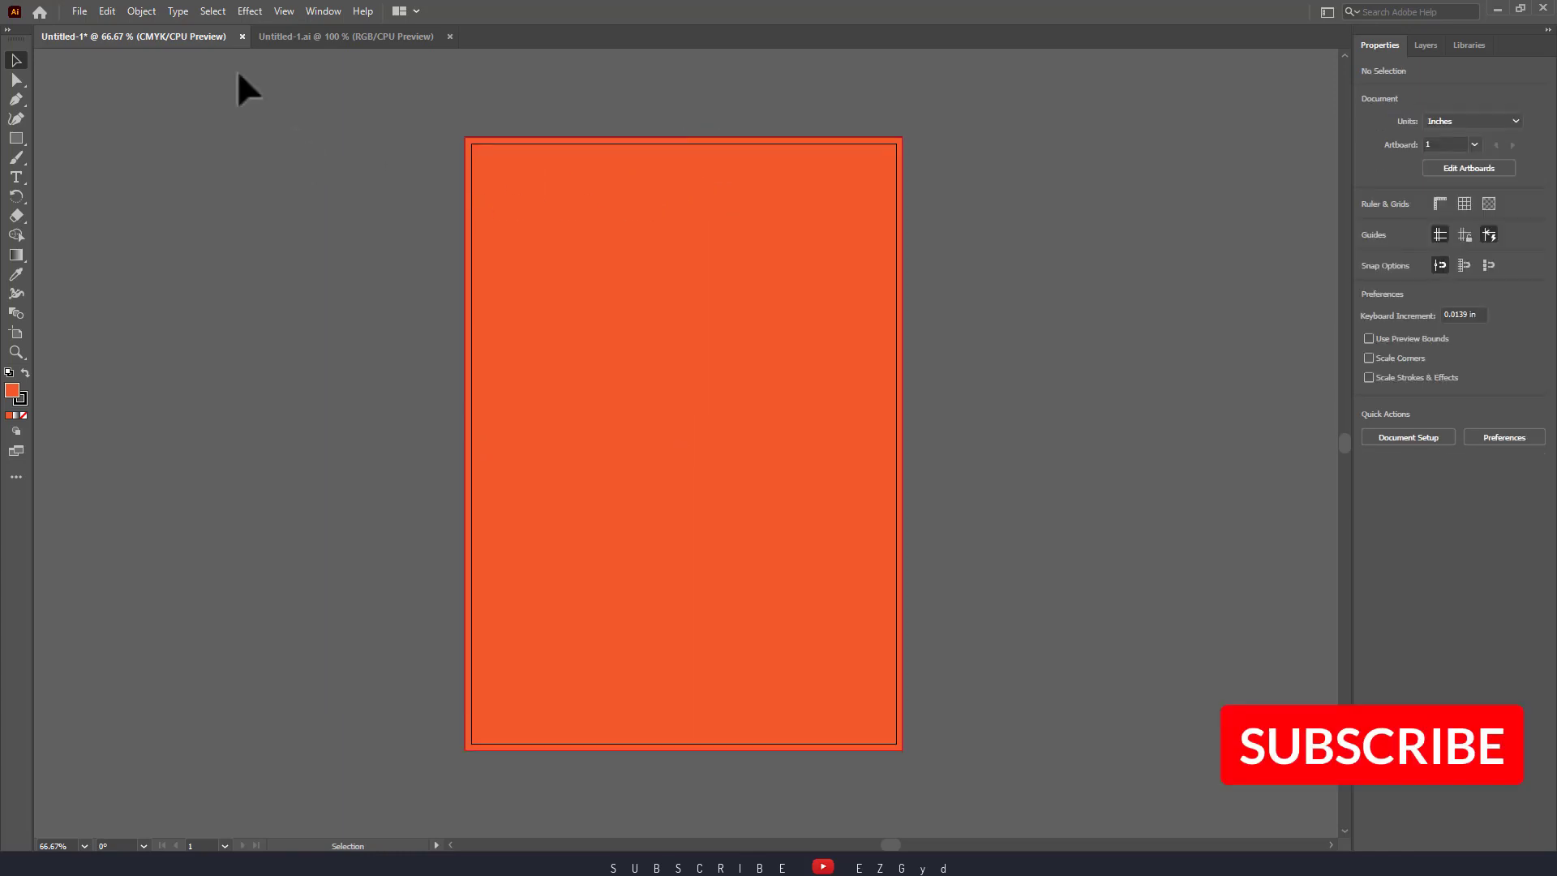
# Save the document under the name cover in the Documents folder as an Adobe PDF
pyautogui.click(77, 12)
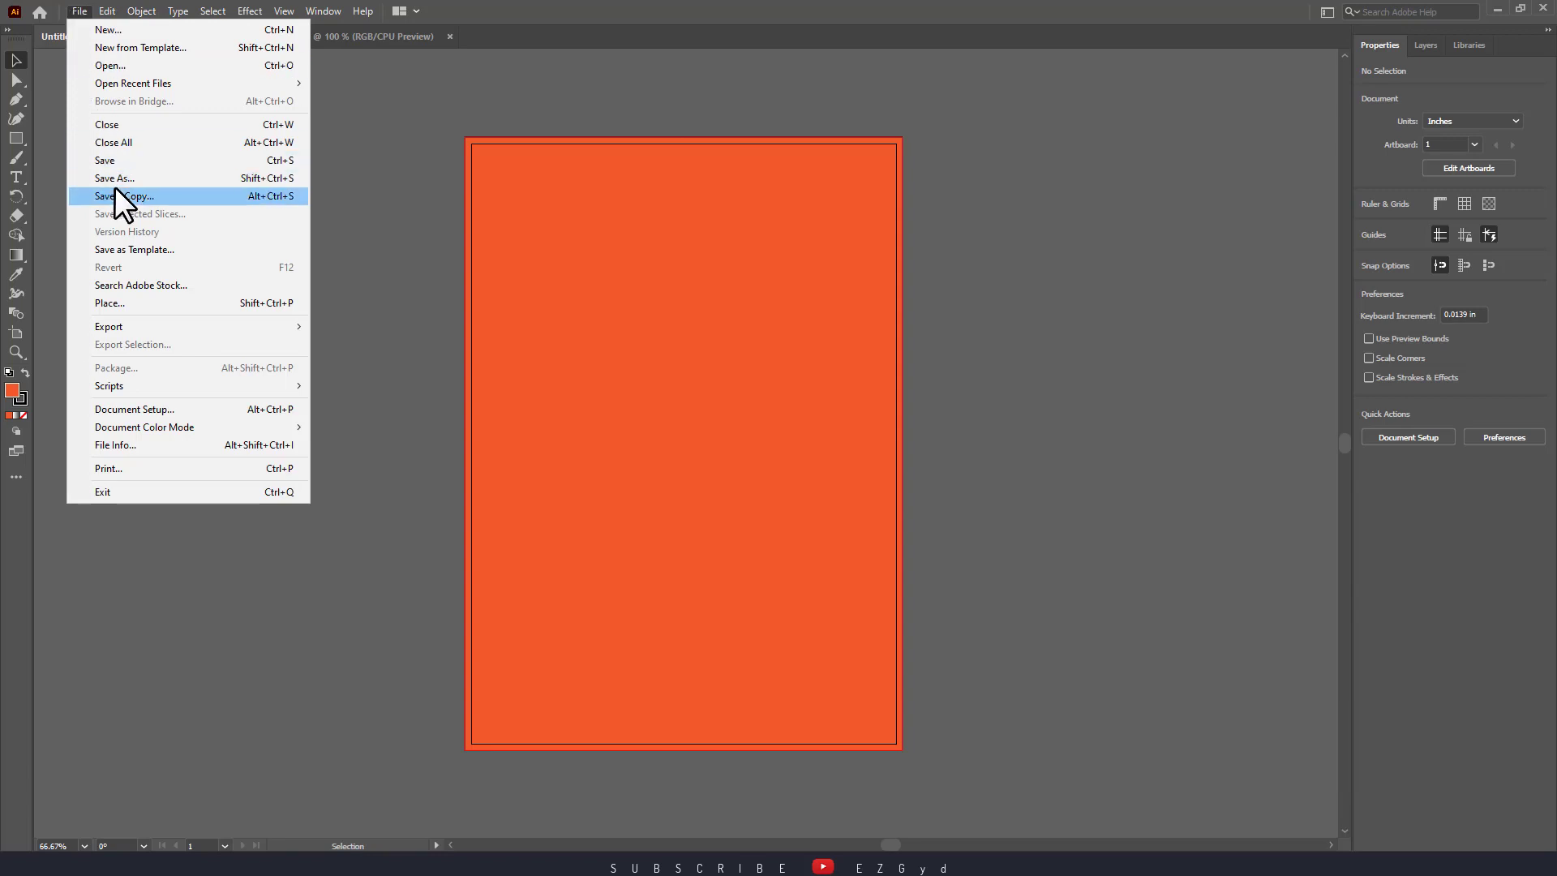
pyautogui.click(142, 177)
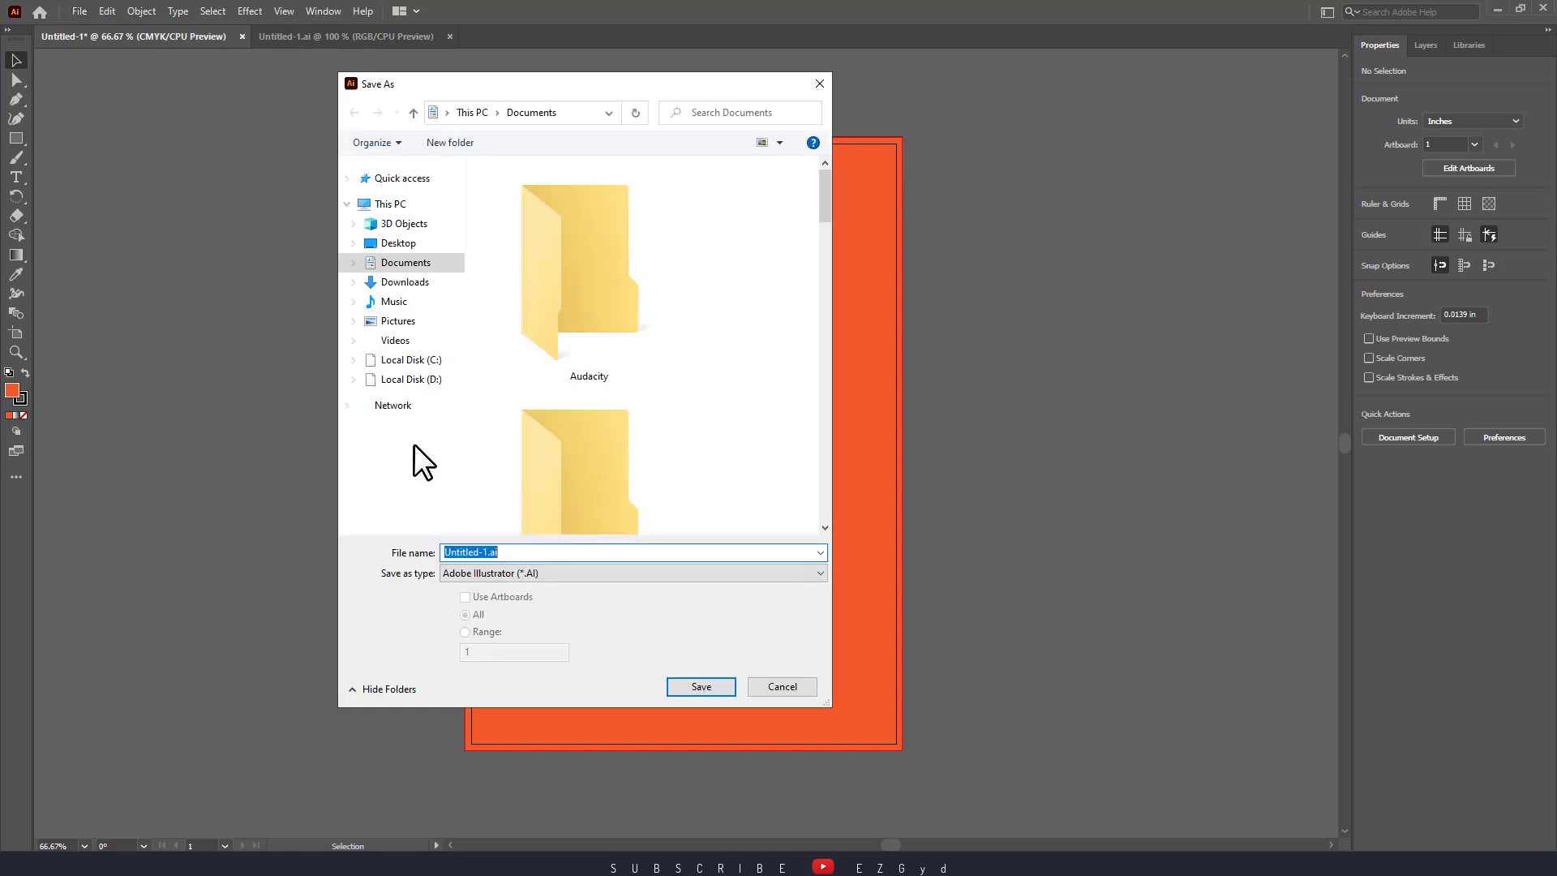
pyautogui.click(560, 573)
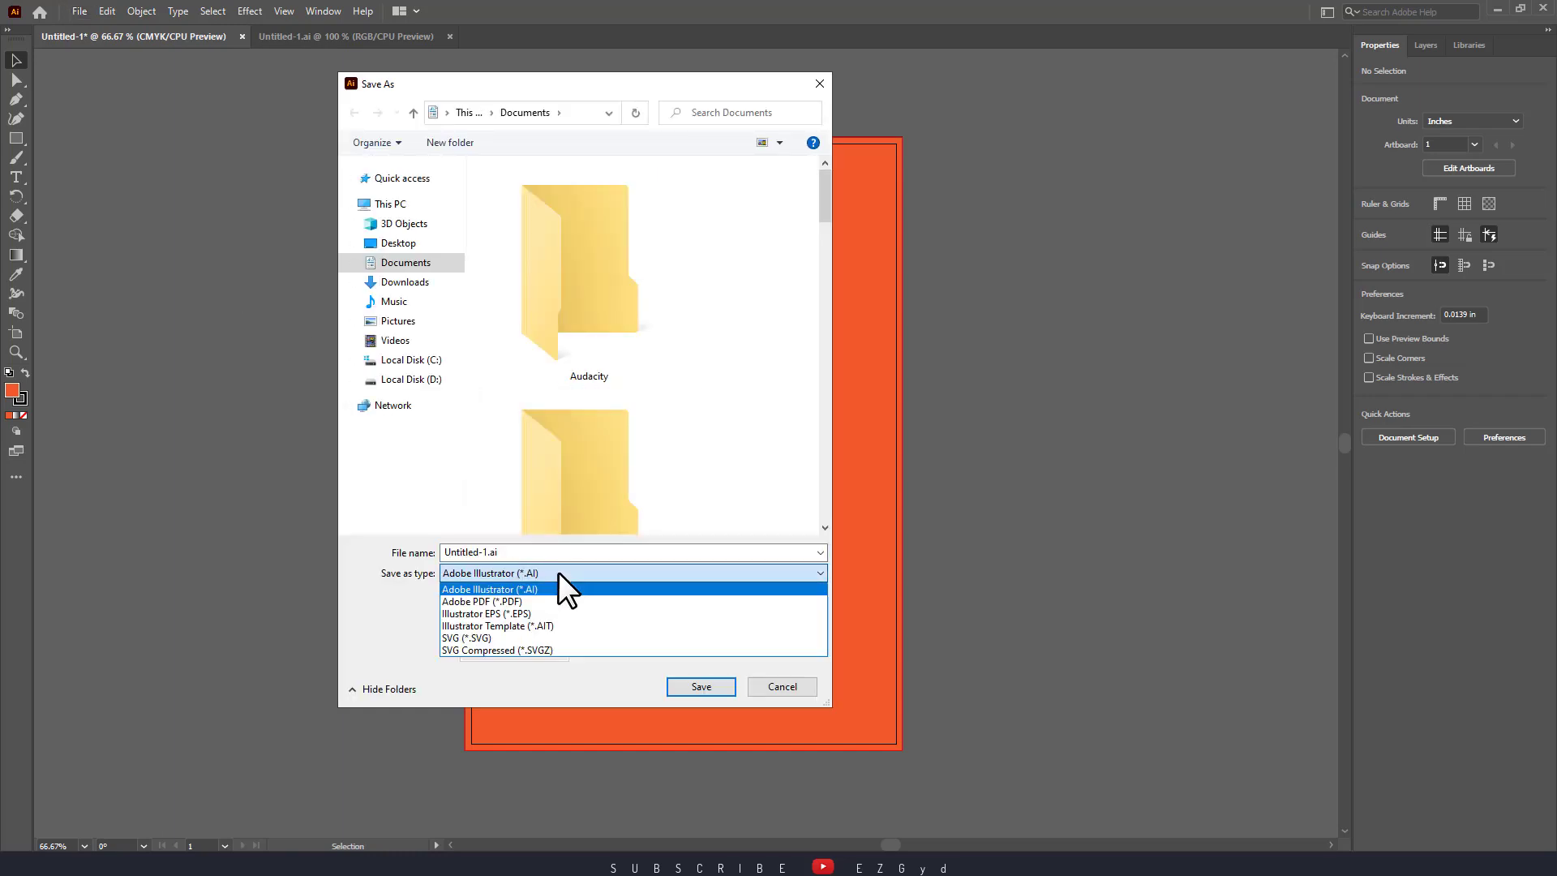
pyautogui.click(524, 597)
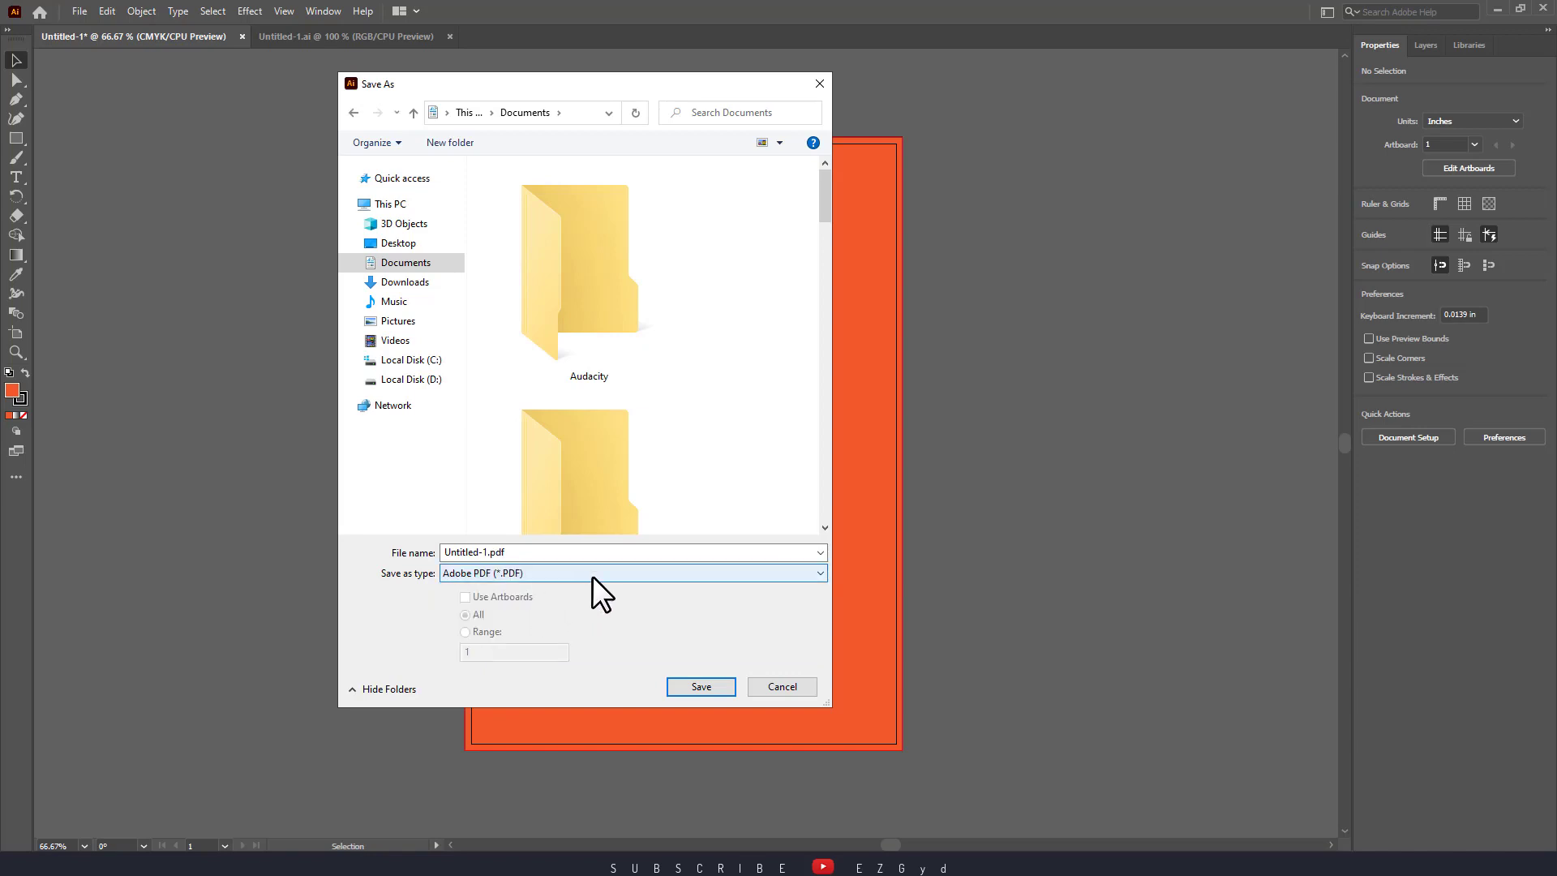
pyautogui.doubleClick(568, 553)
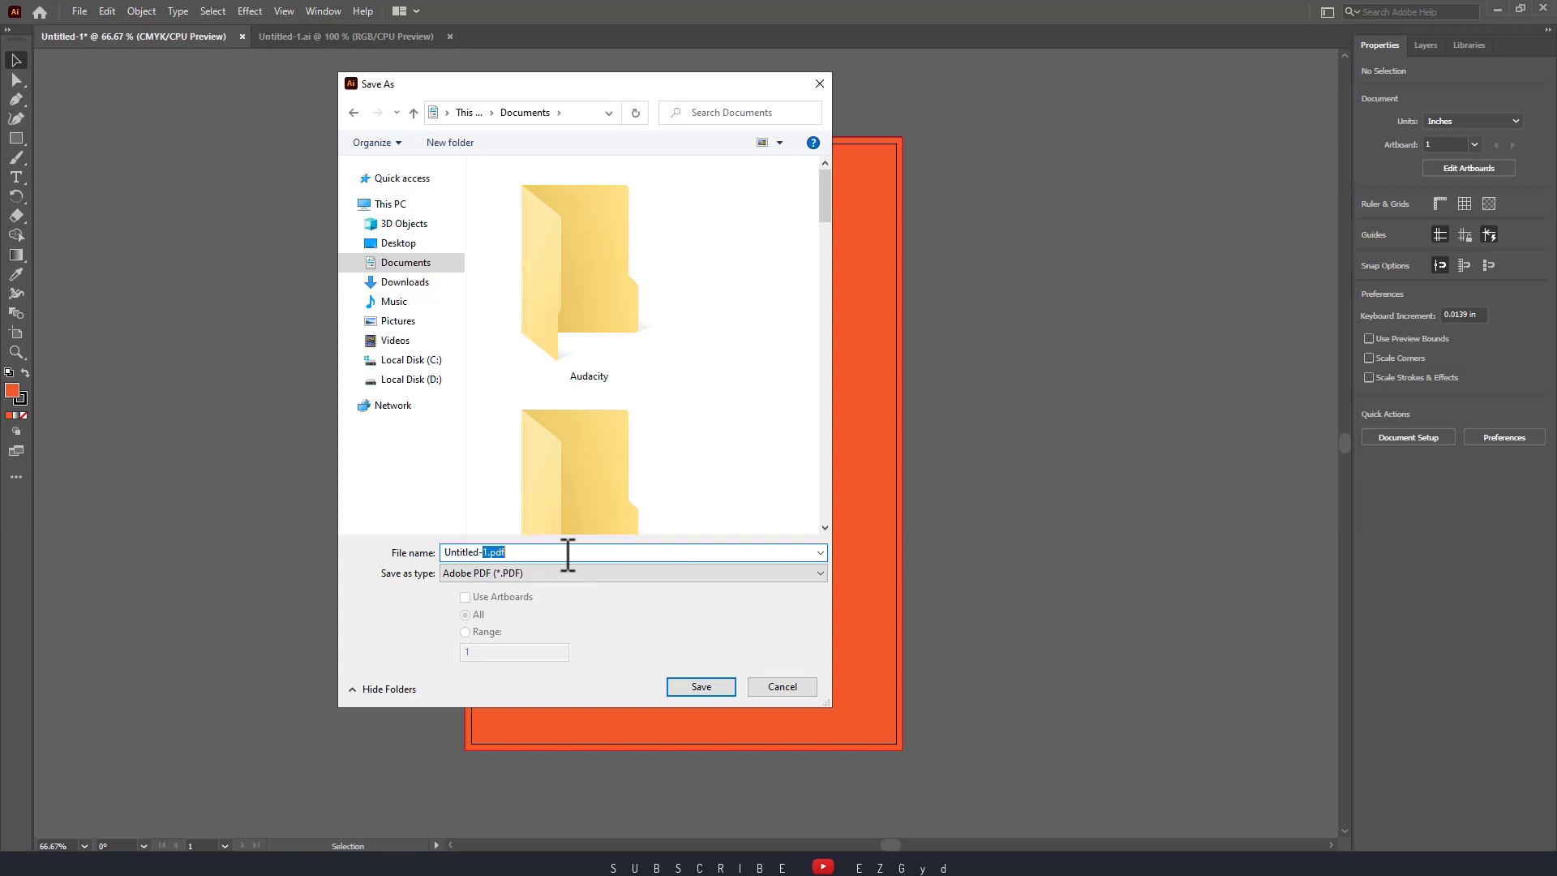
pyautogui.click(568, 554)
pyautogui.hotkey('ctrl', 'a')
pyautogui.write('cover')
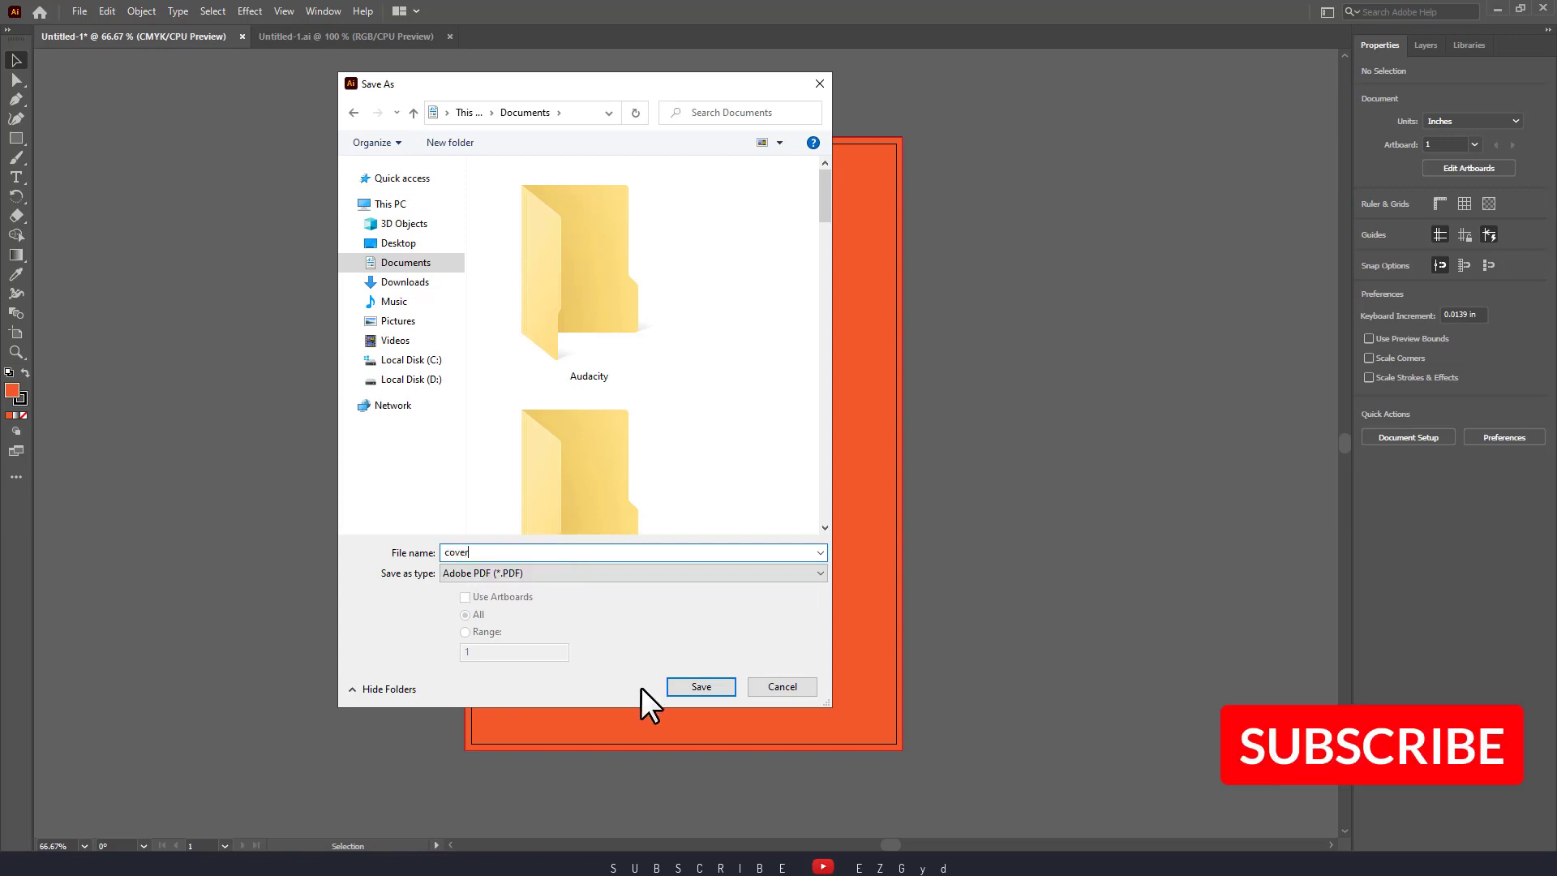
pyautogui.click(729, 686)
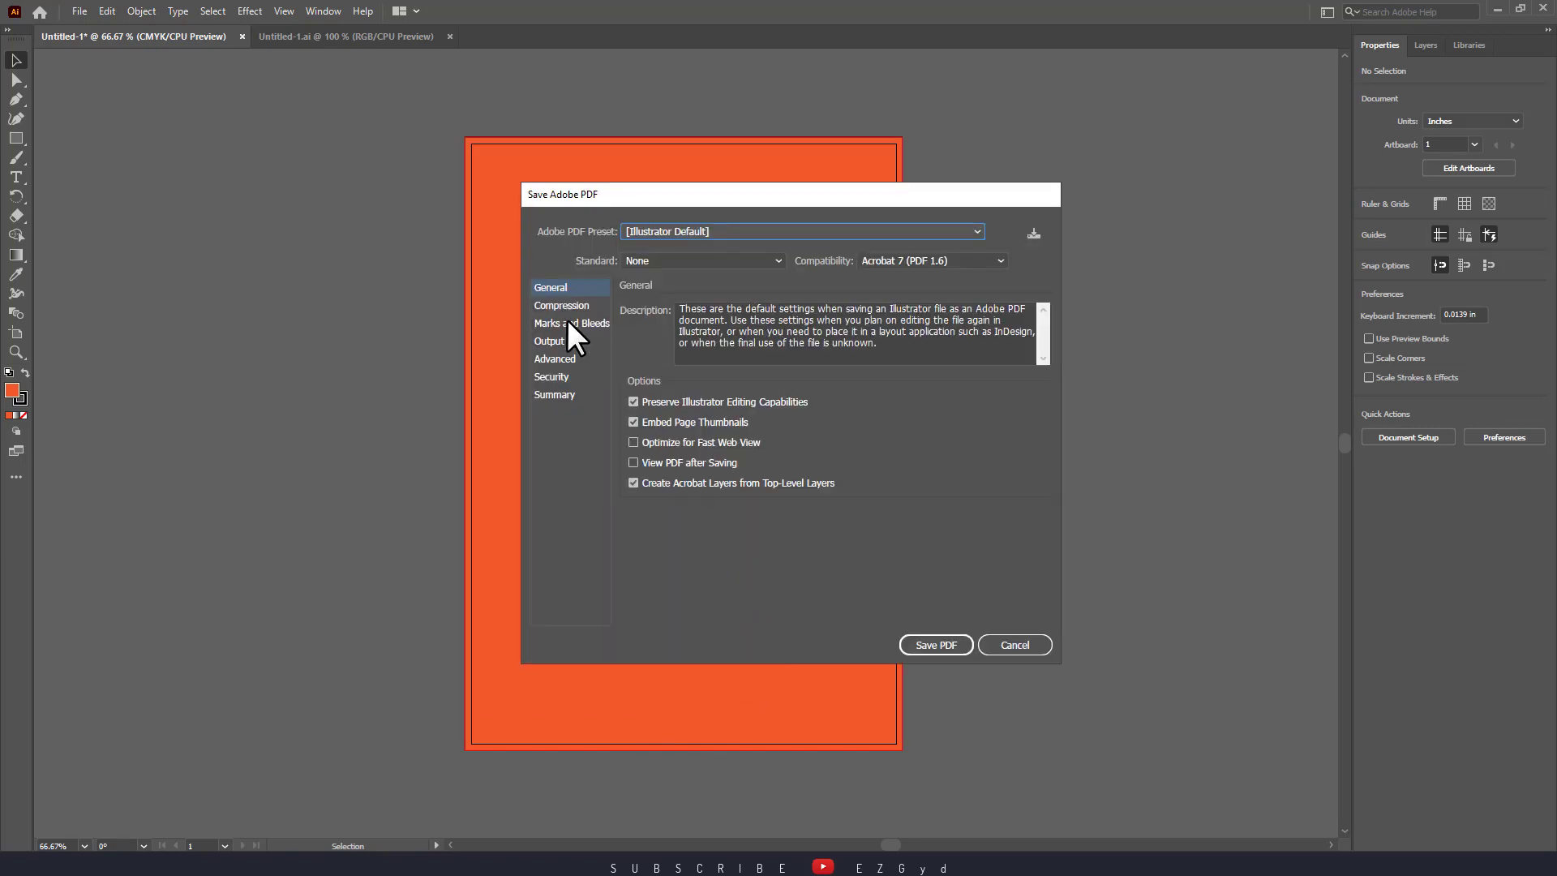
# In the PDF's Marks and Bleeds settings, have it use the document bleed settings and save the PDF
pyautogui.click(567, 323)
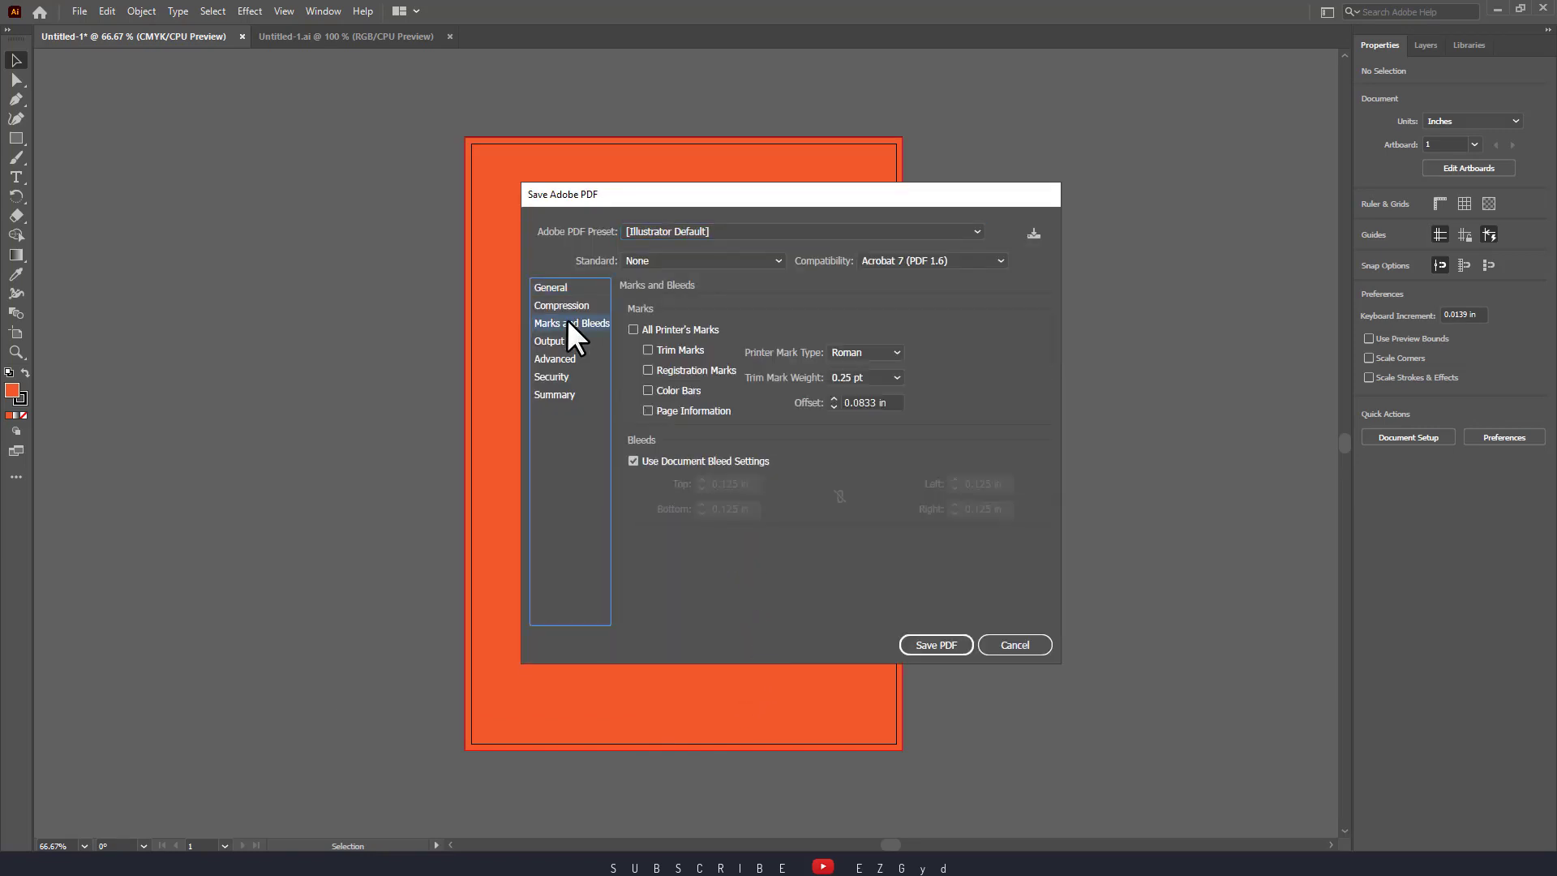
pyautogui.click(659, 458)
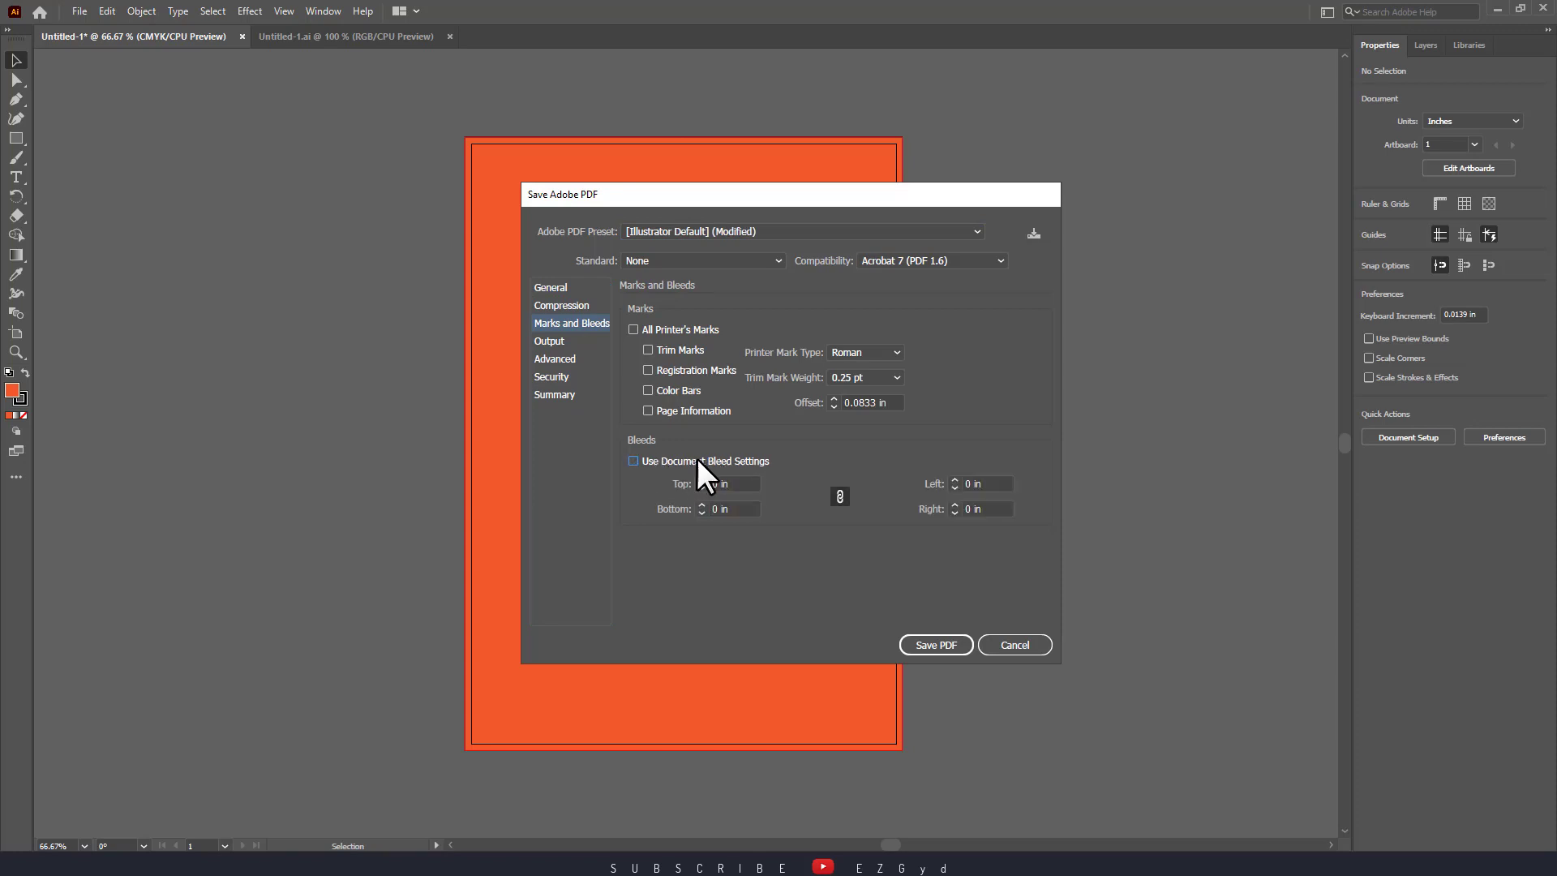
pyautogui.click(701, 478)
pyautogui.click(647, 458)
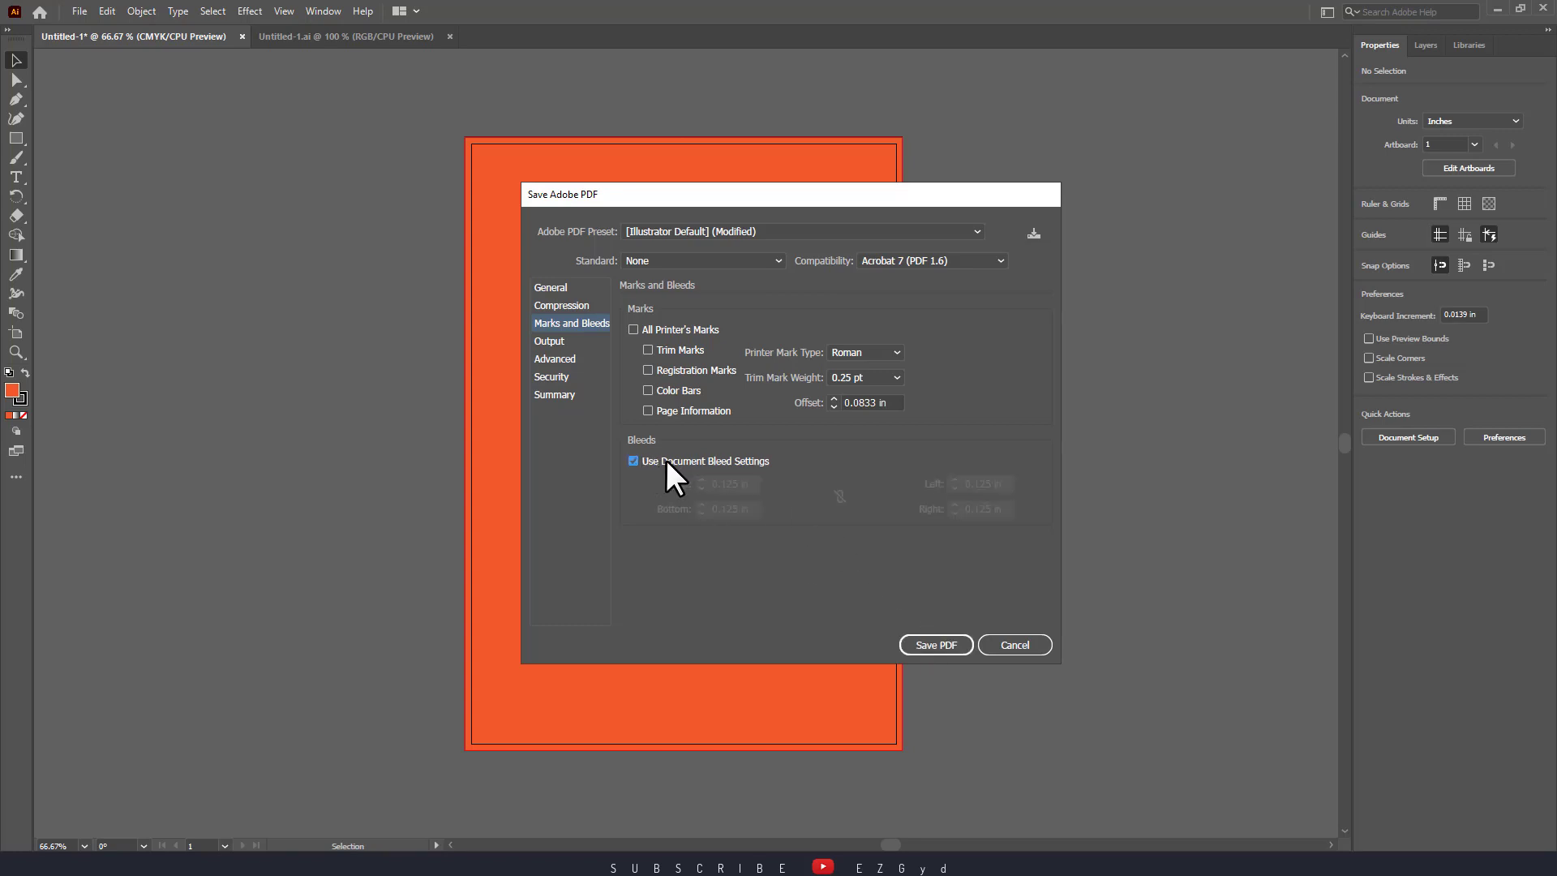
pyautogui.click(950, 640)
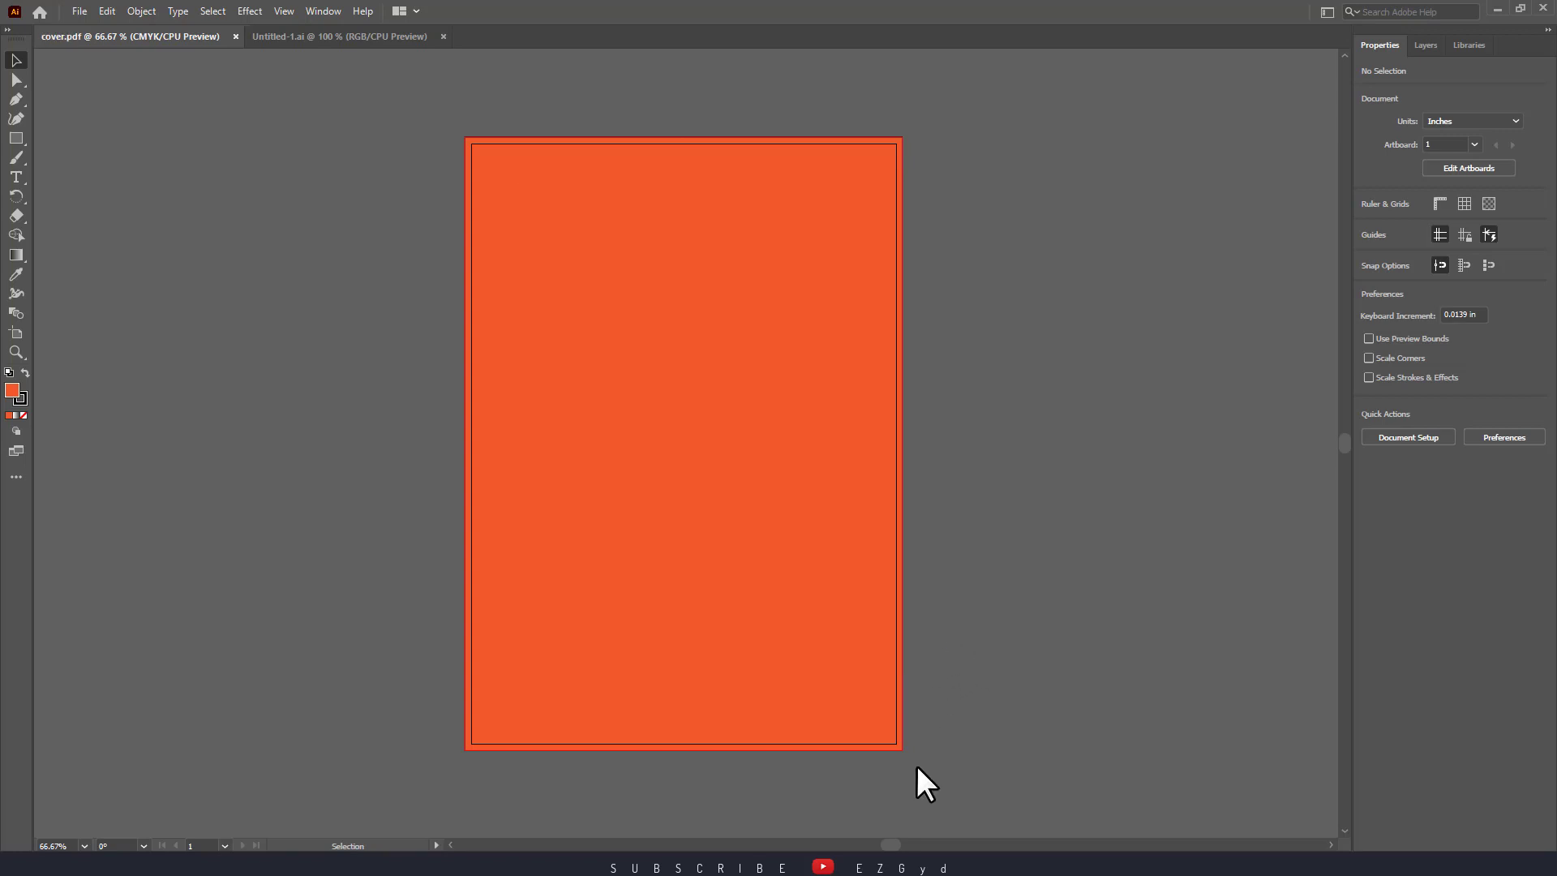